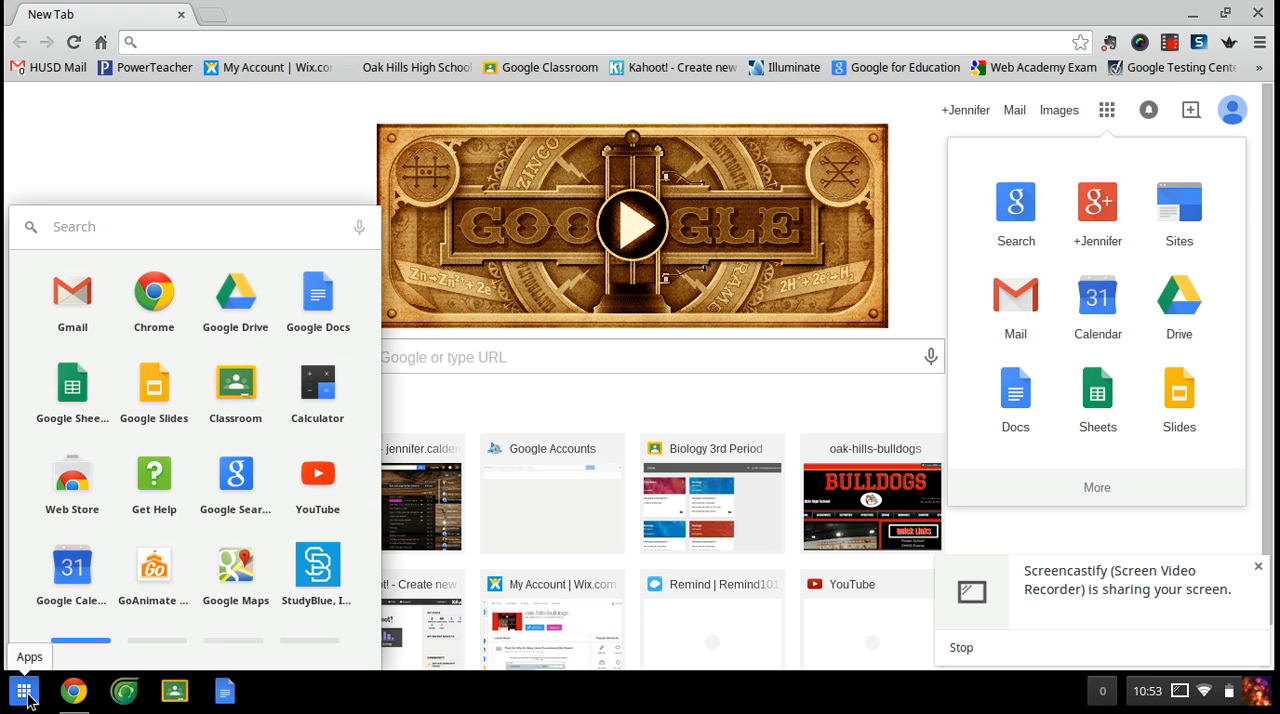
- Open Google Drive, dismiss the screen-sharing notification and create a new form
{"action": "left_click", "coordinate": [1192, 310]}
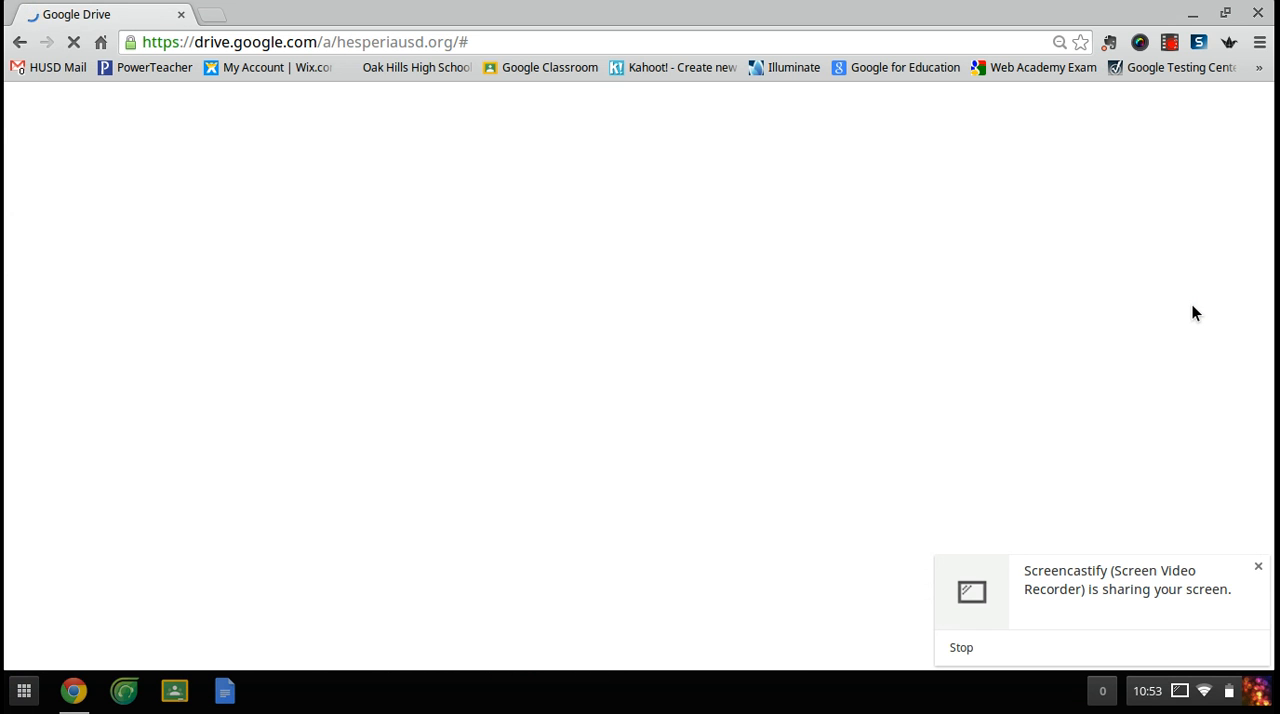
{"action": "left_click", "coordinate": [1258, 568]}
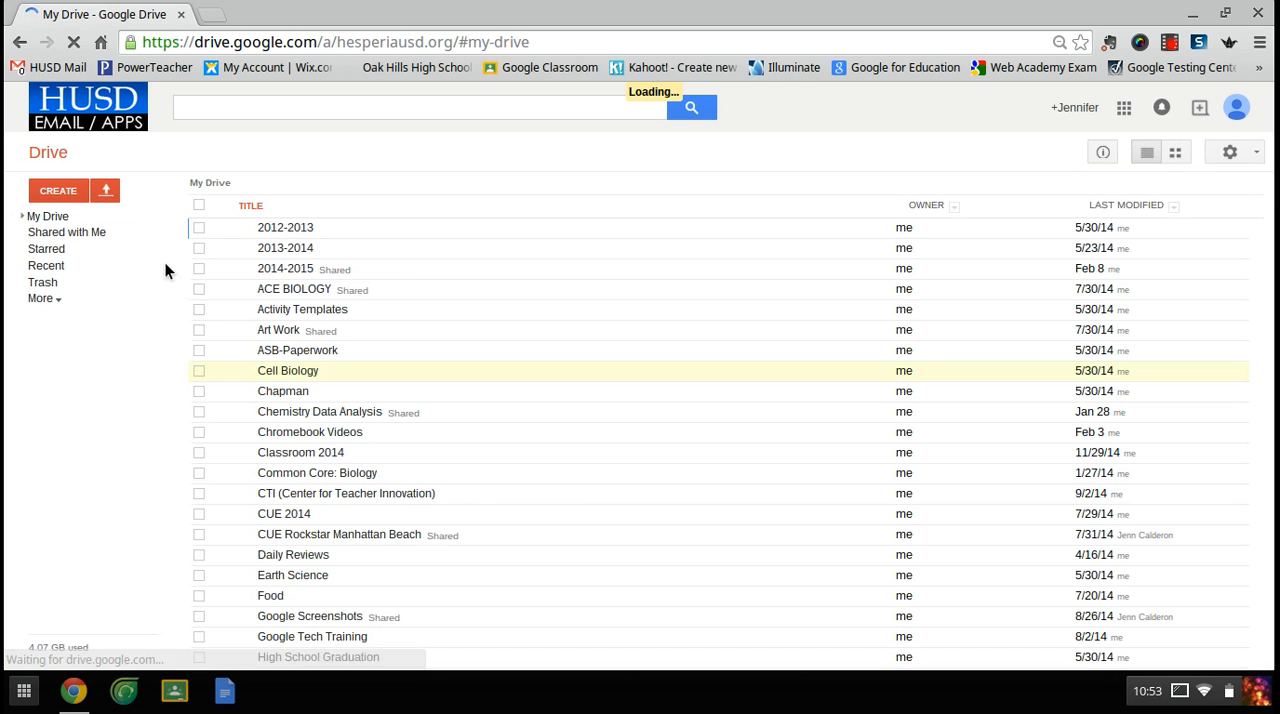
{"action": "left_click", "coordinate": [74, 190]}
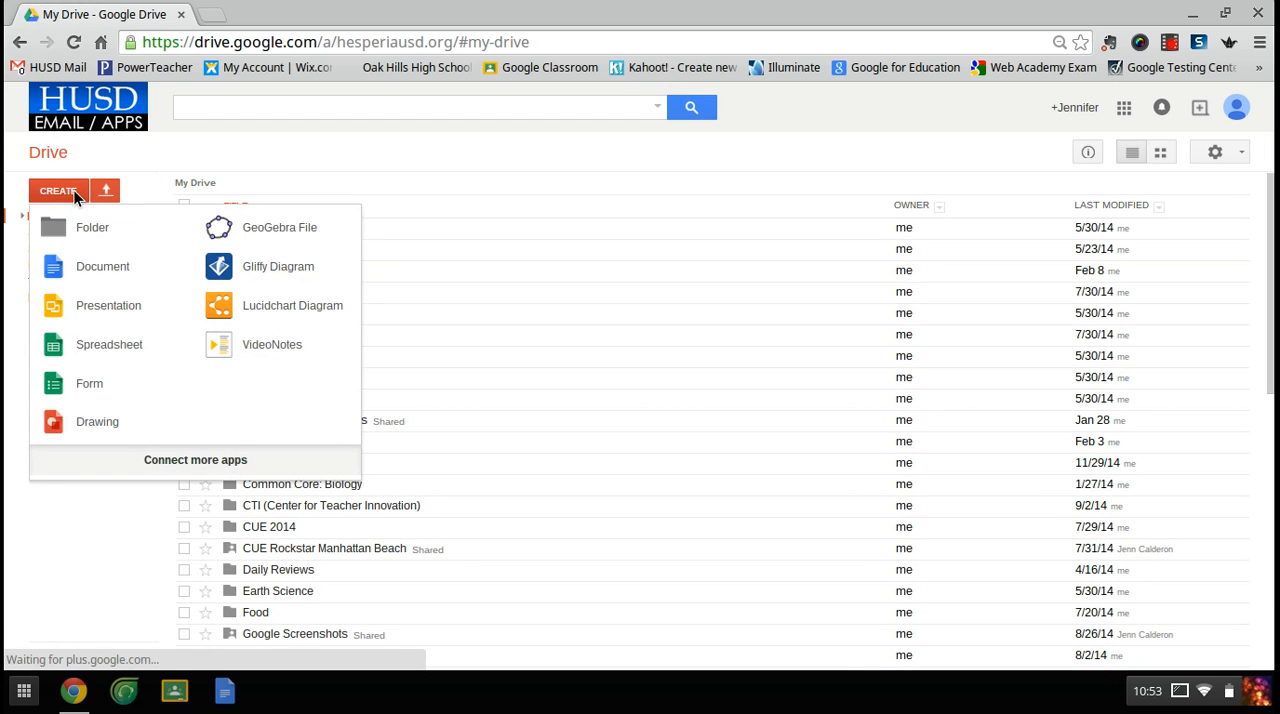
{"action": "left_click", "coordinate": [91, 380]}
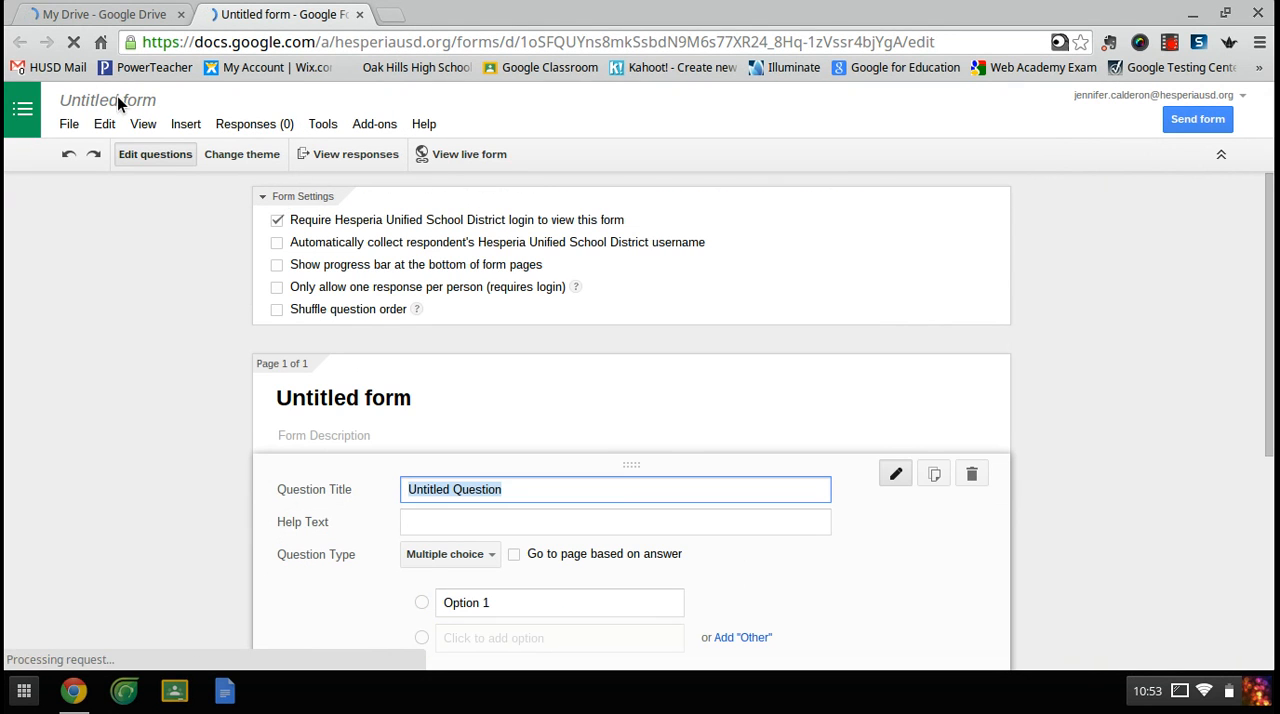
- Rename the form as Emails and turn off the required Hesperia Unified School District login for viewing it
{"action": "left_click", "coordinate": [118, 100]}
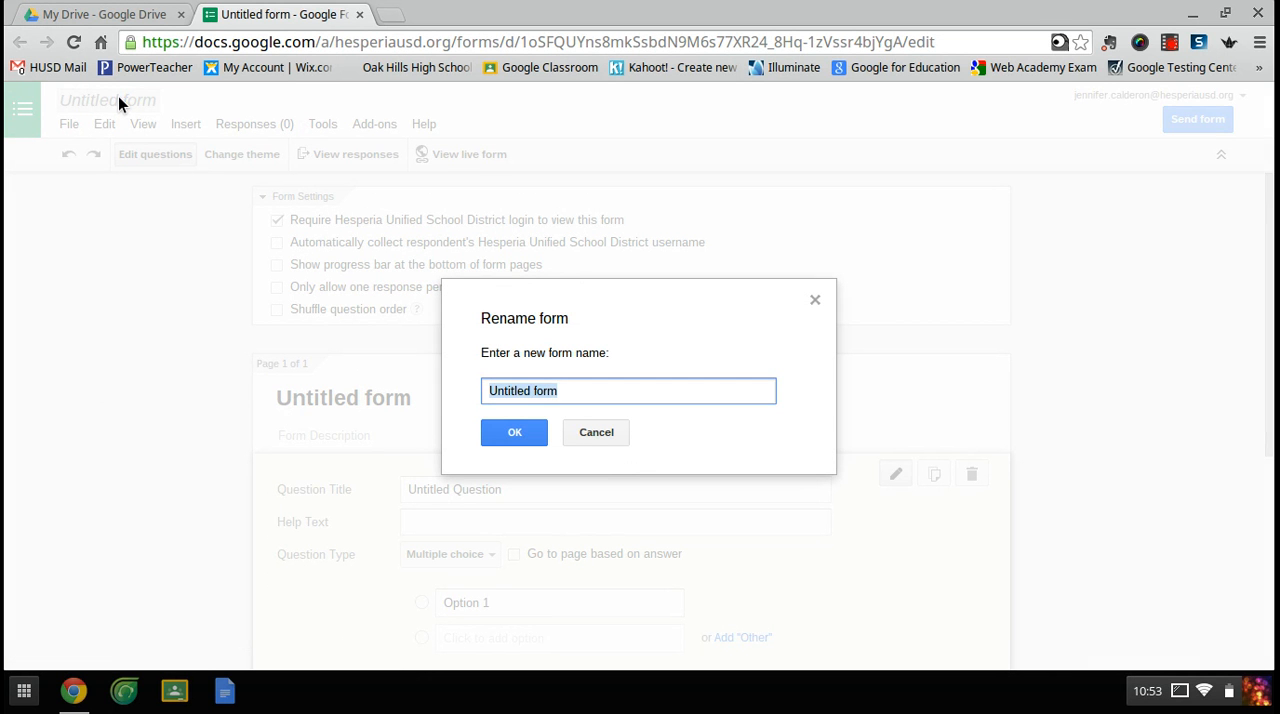
{"action": "type", "text": "Emails"}
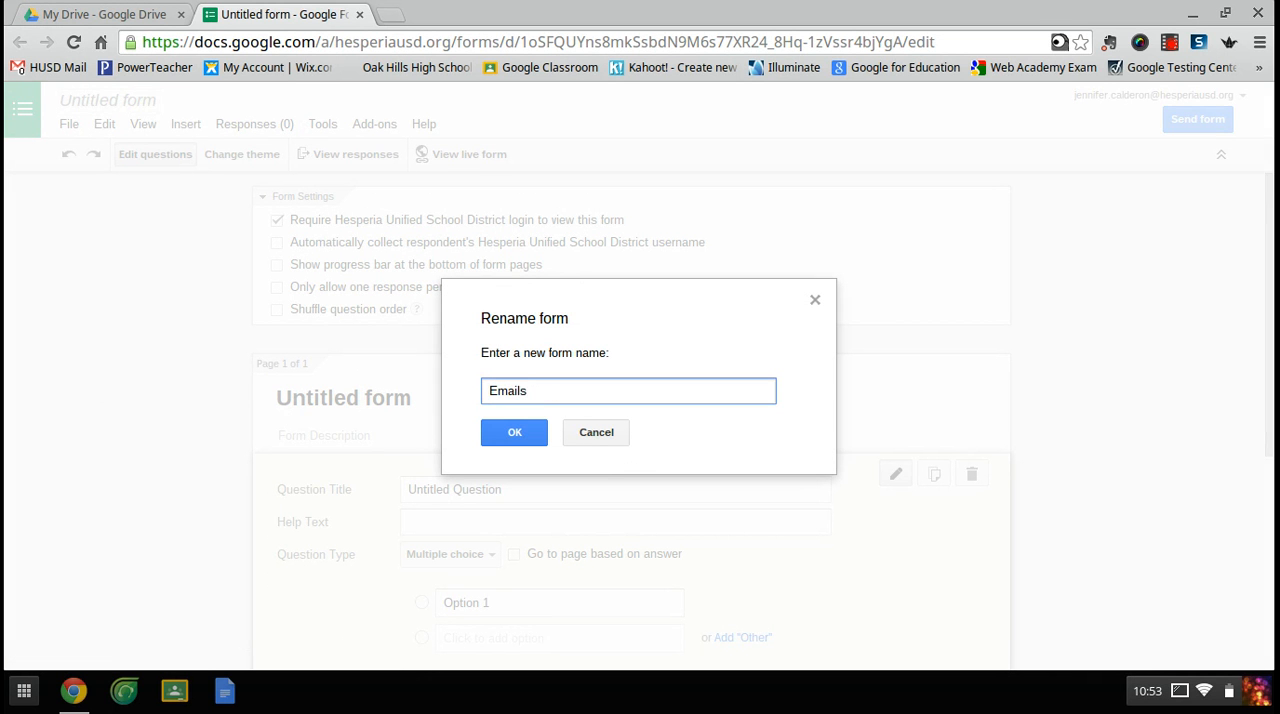
{"action": "left_click", "coordinate": [505, 430]}
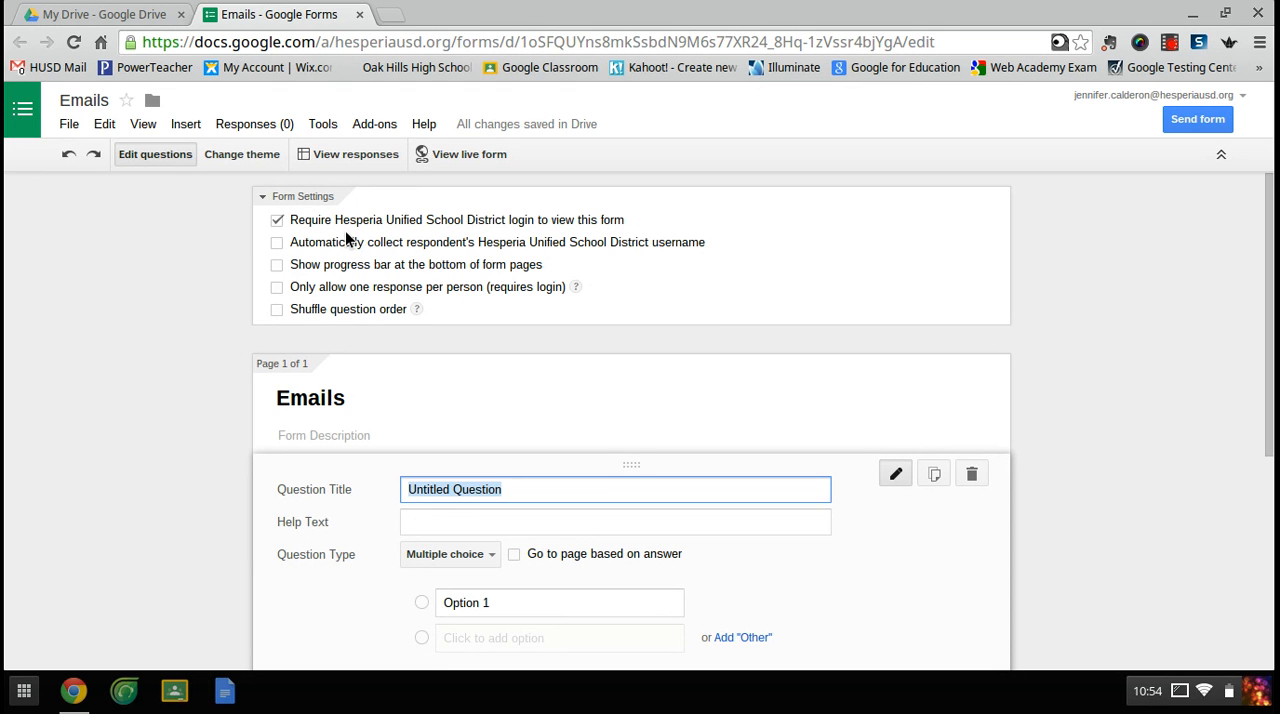
{"action": "left_click", "coordinate": [277, 221]}
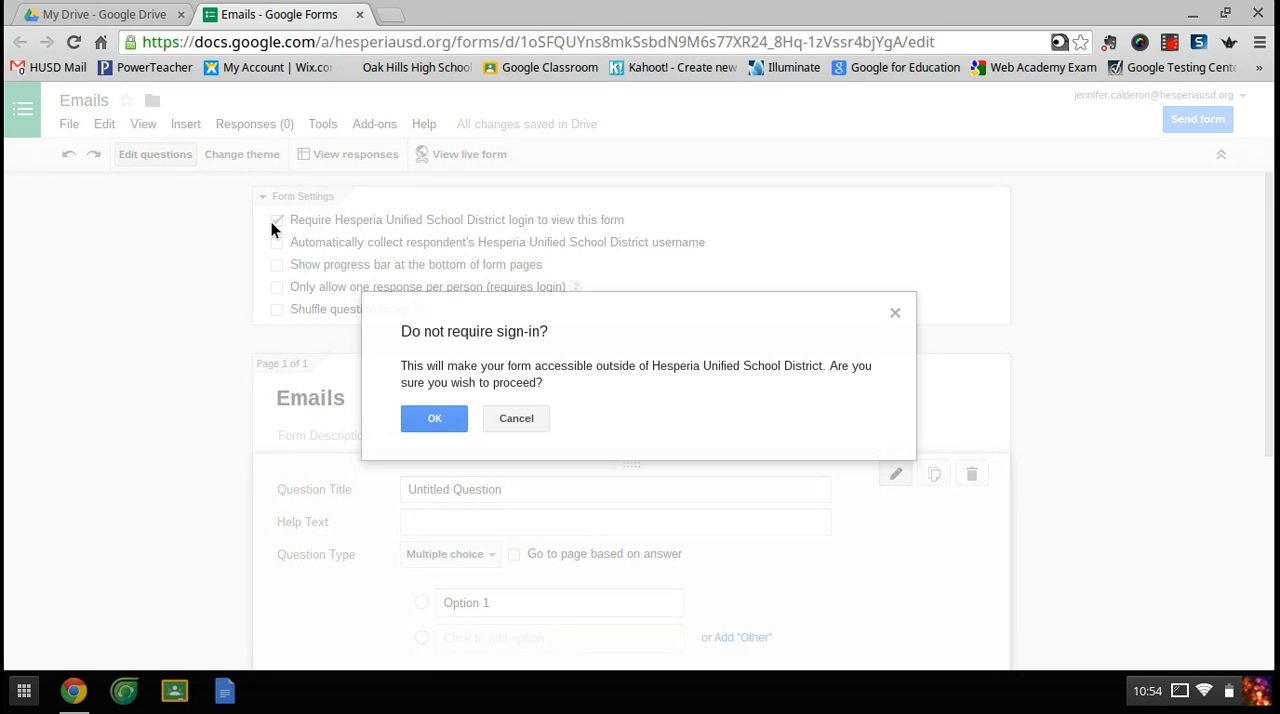
{"action": "left_click", "coordinate": [428, 412]}
- Set up the first question as a required Text question titled First Name
{"action": "scroll", "coordinate": [192, 252], "scroll_direction": "down", "scroll_amount": 1}
{"action": "scroll", "coordinate": [186, 243], "scroll_direction": "down", "scroll_amount": 1}
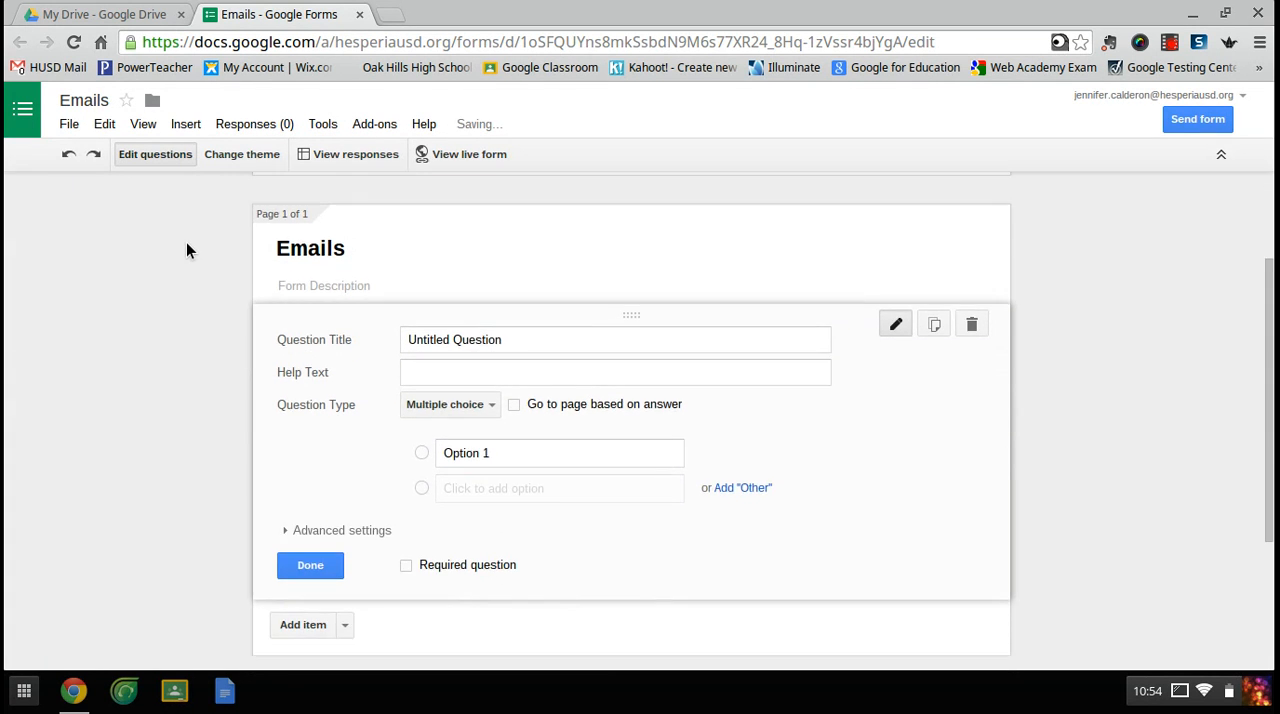
{"action": "left_click", "coordinate": [449, 340]}
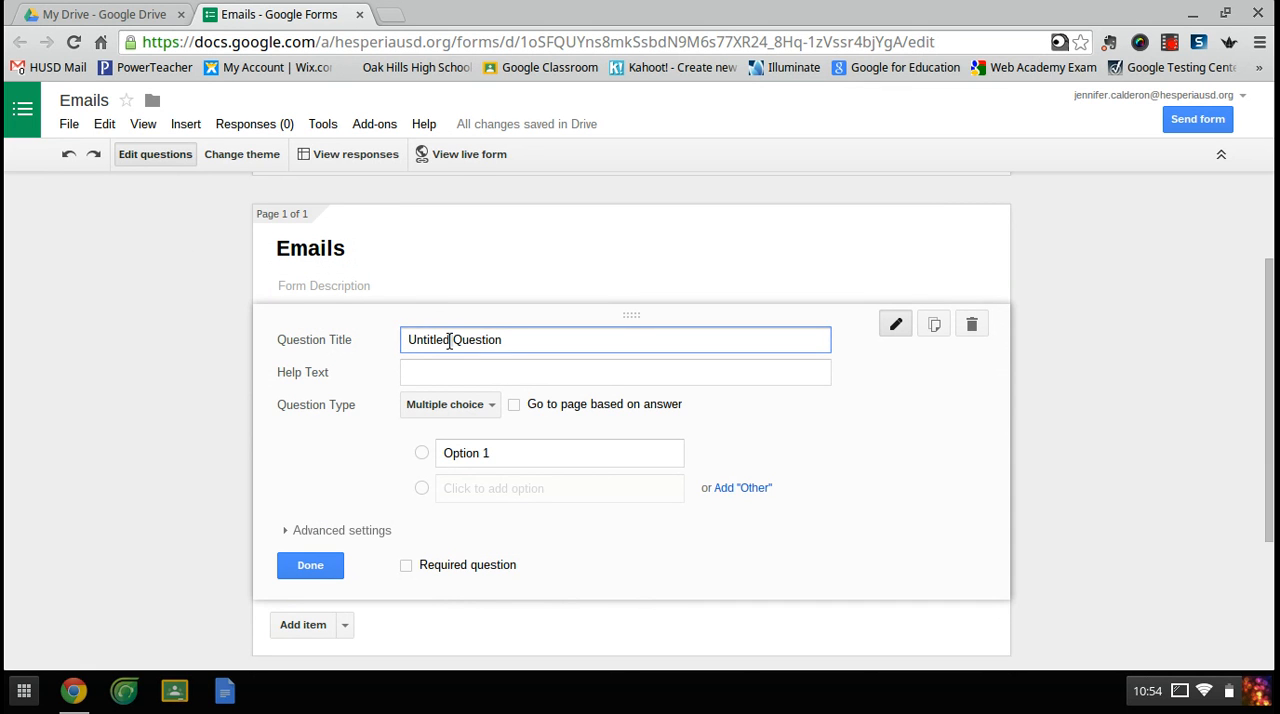
{"action": "triple_click", "coordinate": [449, 340]}
{"action": "type", "text": "First Name"}
{"action": "left_click", "coordinate": [448, 404]}
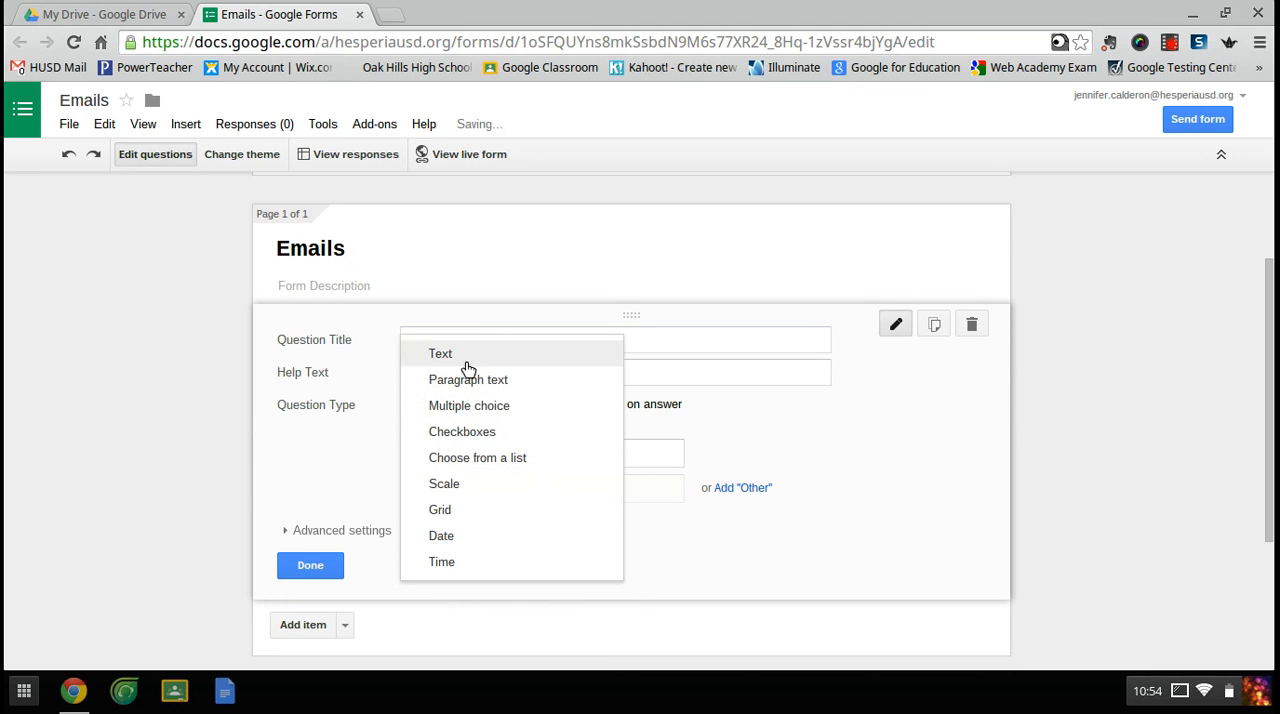
{"action": "left_click", "coordinate": [468, 358]}
{"action": "left_click", "coordinate": [407, 535]}
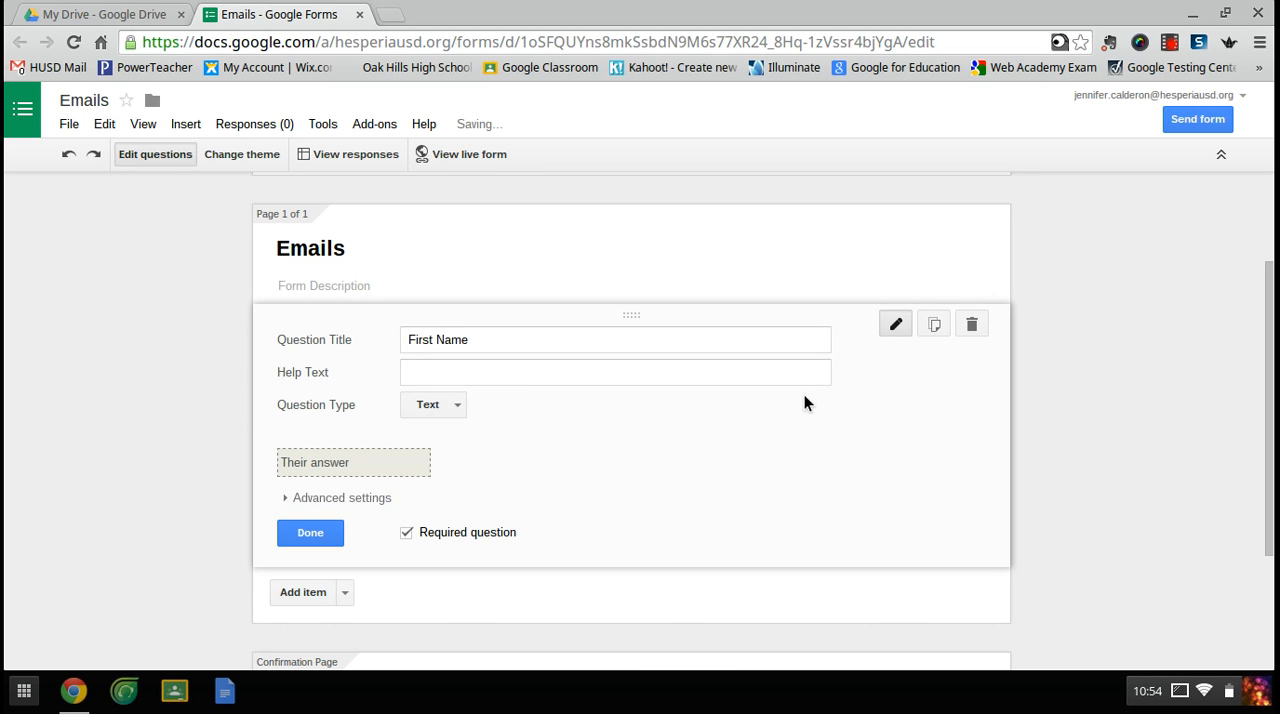
- Duplicate the First Name question, retitle the copy Last Name and finish editing it
{"action": "left_click", "coordinate": [940, 326]}
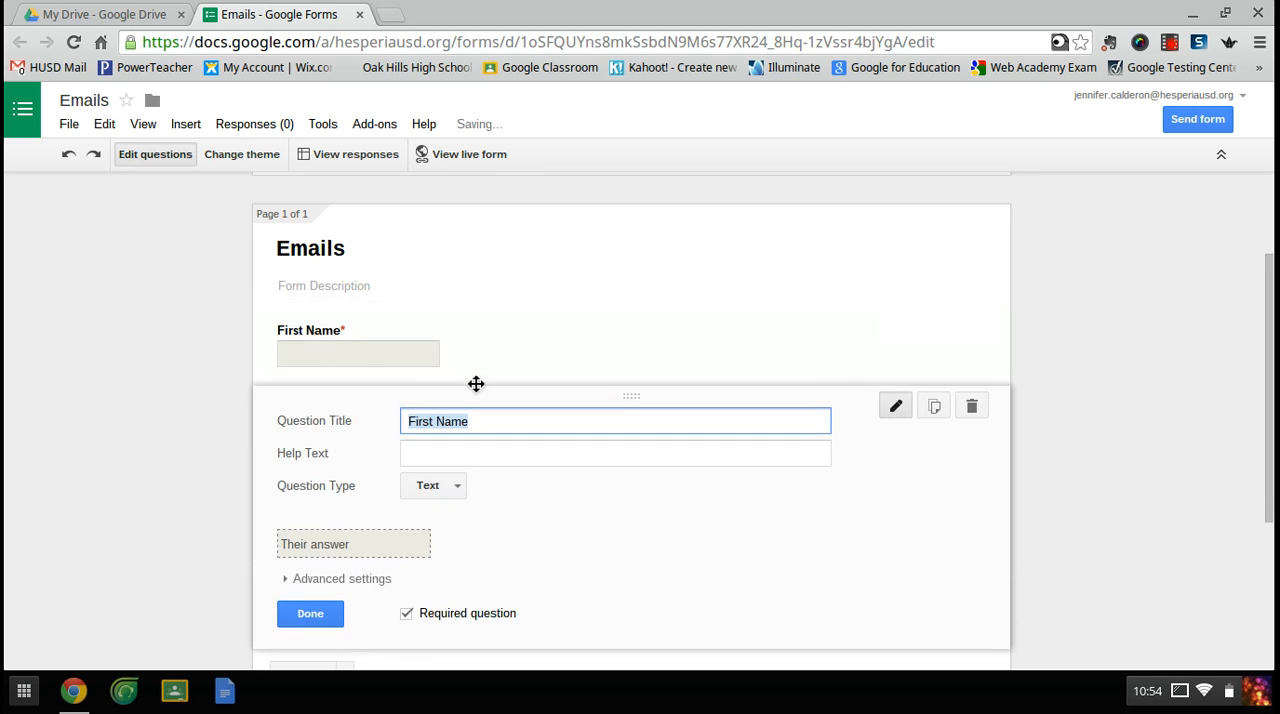
{"action": "left_click", "coordinate": [434, 422]}
{"action": "key", "text": "BackSpace"}
{"action": "key", "text": "BackSpace"}
{"action": "key", "text": "BackSpace"}
{"action": "key", "text": "BackSpace"}
{"action": "key", "text": "BackSpace"}
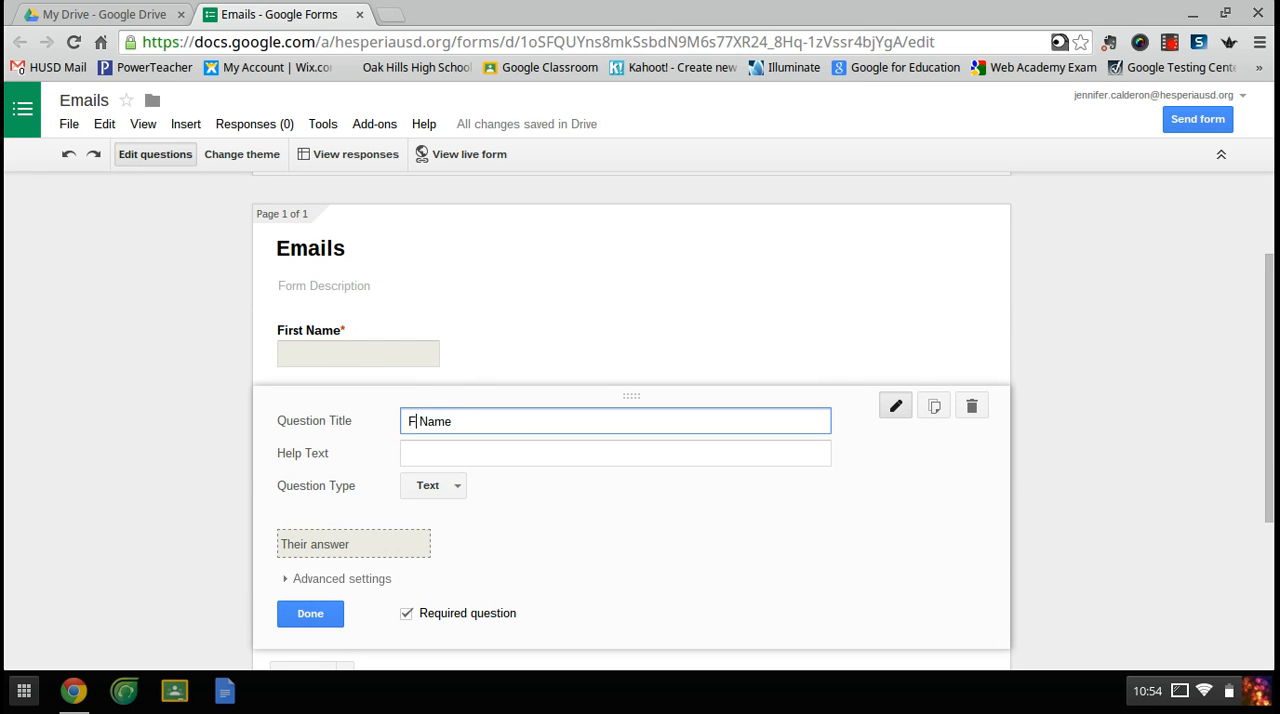
{"action": "type", "text": "Last"}
{"action": "left_click", "coordinate": [161, 408]}
{"action": "scroll", "coordinate": [161, 408], "scroll_direction": "down", "scroll_amount": 1}
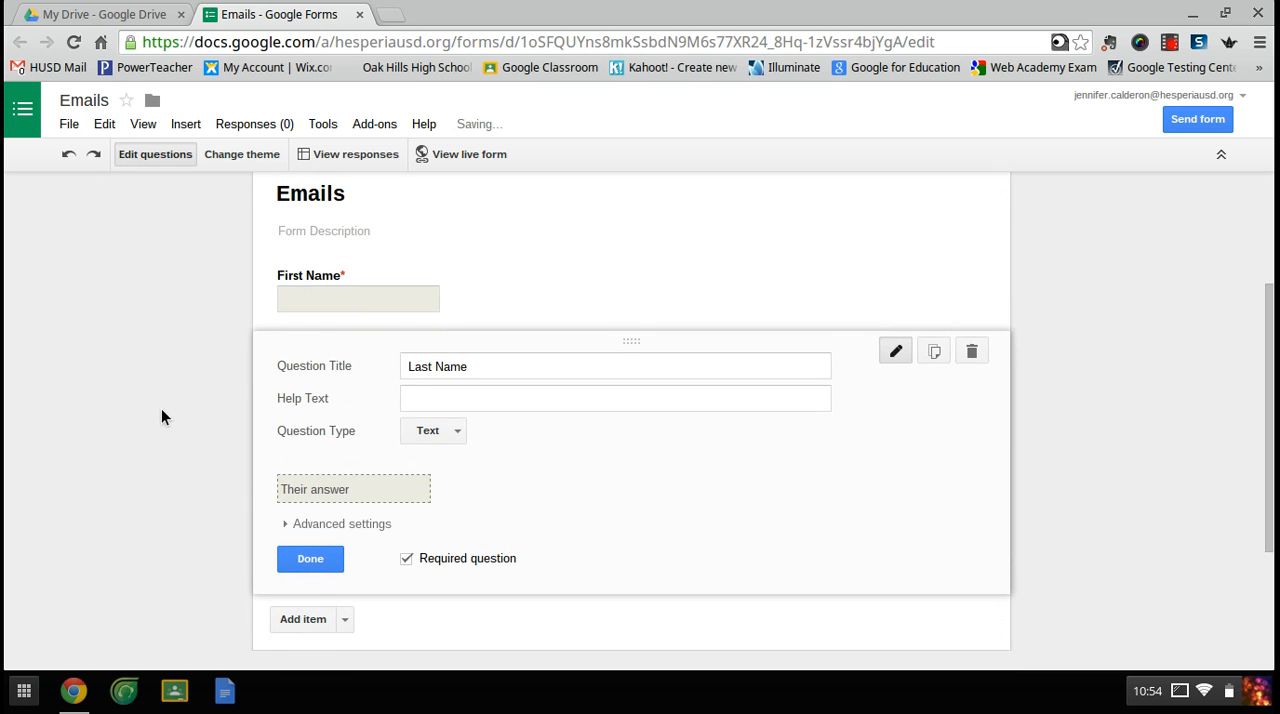
{"action": "left_click", "coordinate": [296, 566]}
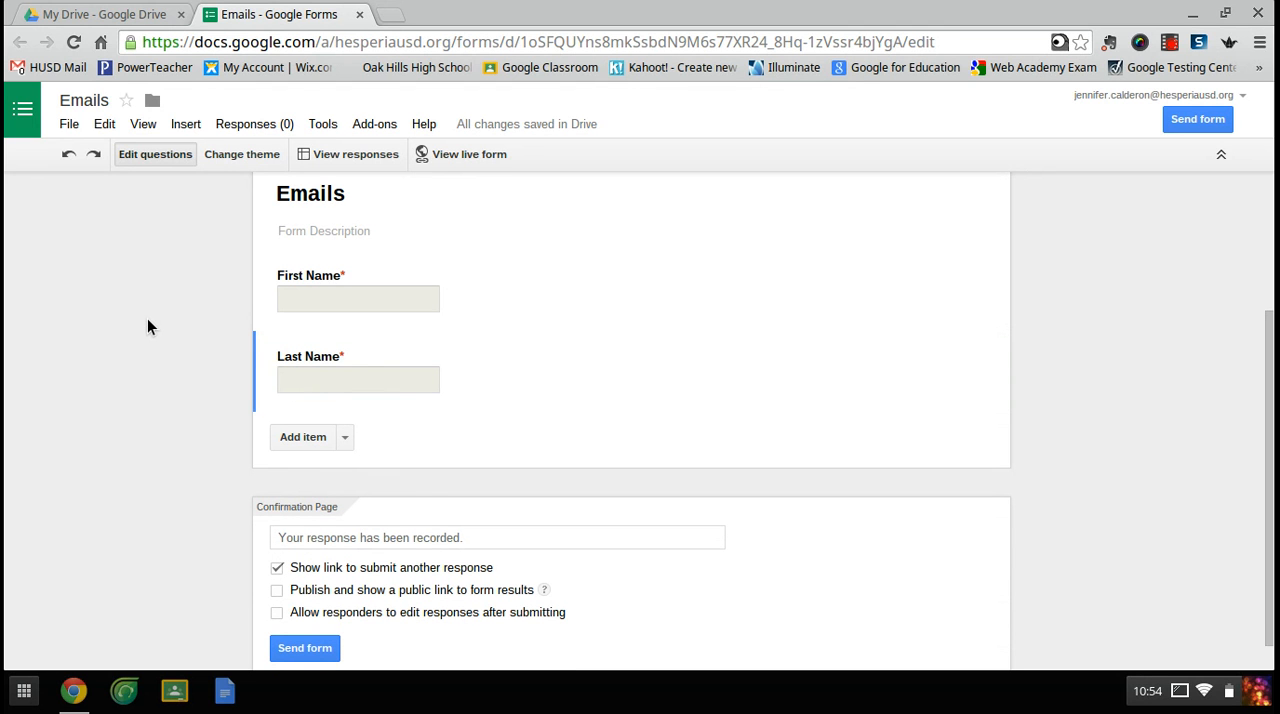
- Add a multiple choice question titled Class Period with the options 1, 2, 3, 4, 5 and 6
{"action": "left_click", "coordinate": [288, 441]}
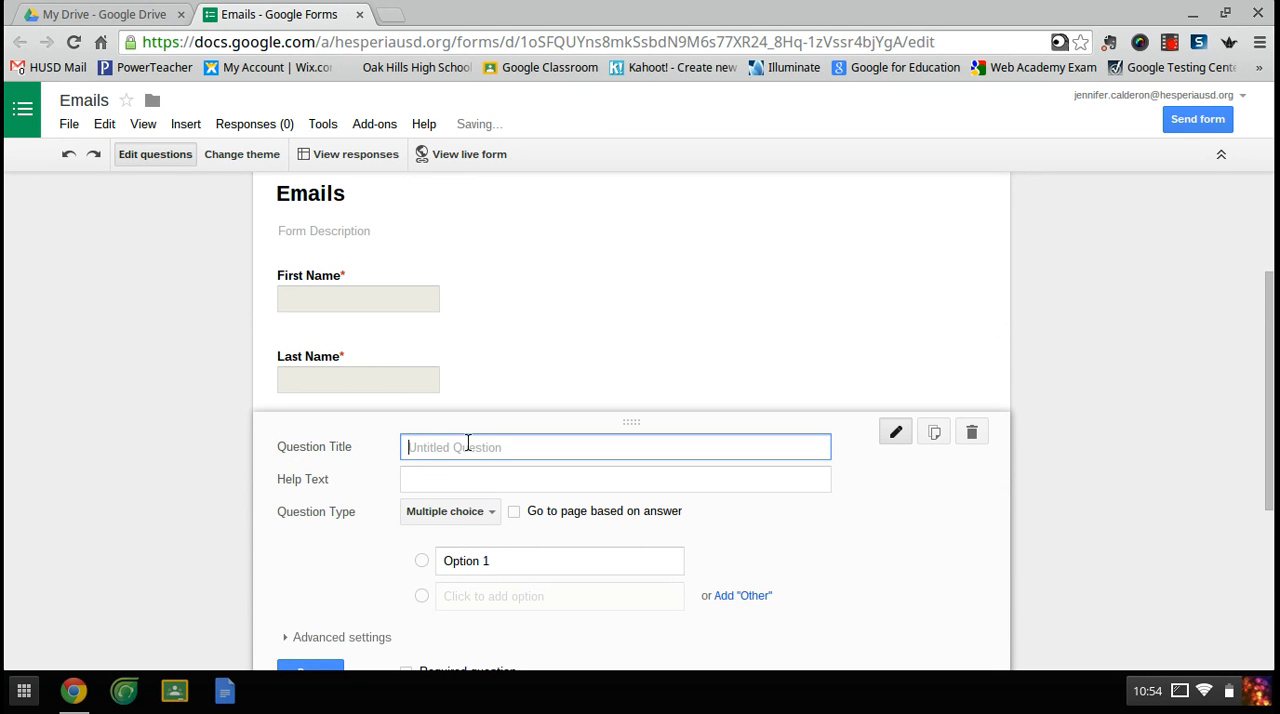
{"action": "type", "text": "Class Period"}
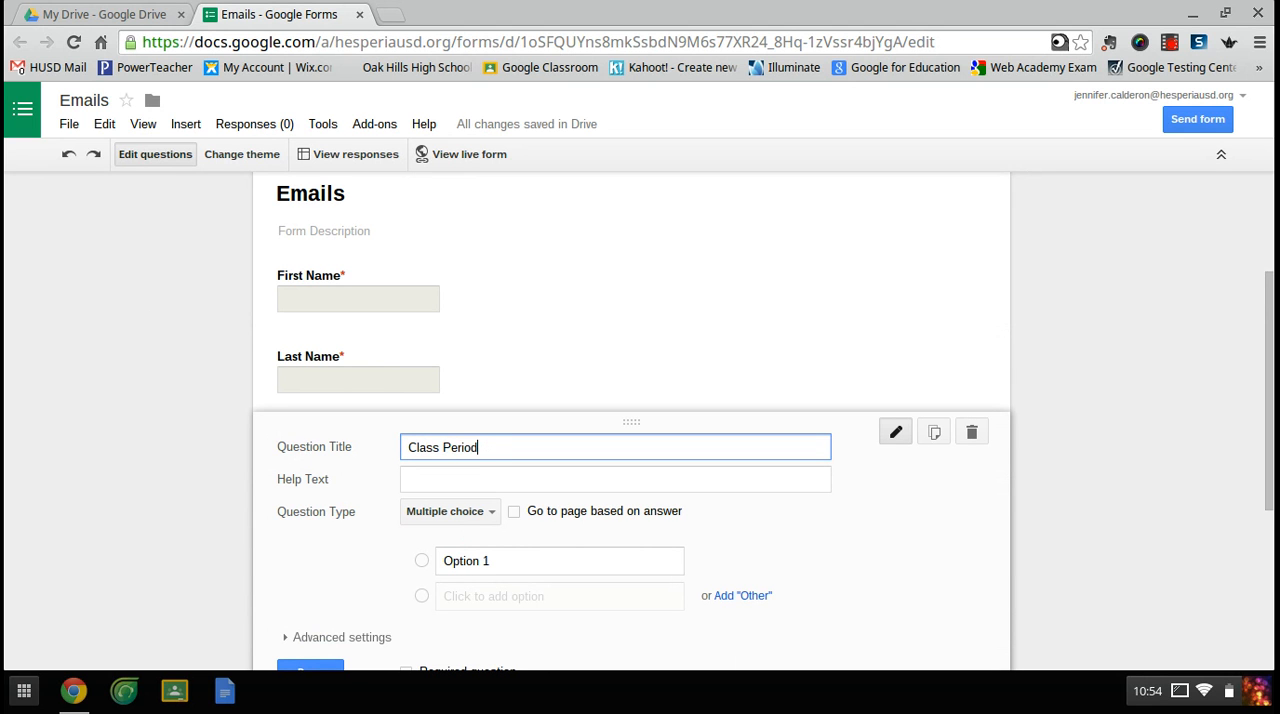
{"action": "scroll", "coordinate": [301, 460], "scroll_direction": "down", "scroll_amount": 1}
{"action": "left_click", "coordinate": [494, 487]}
{"action": "type", "text": "1"}
{"action": "key", "text": "Return"}
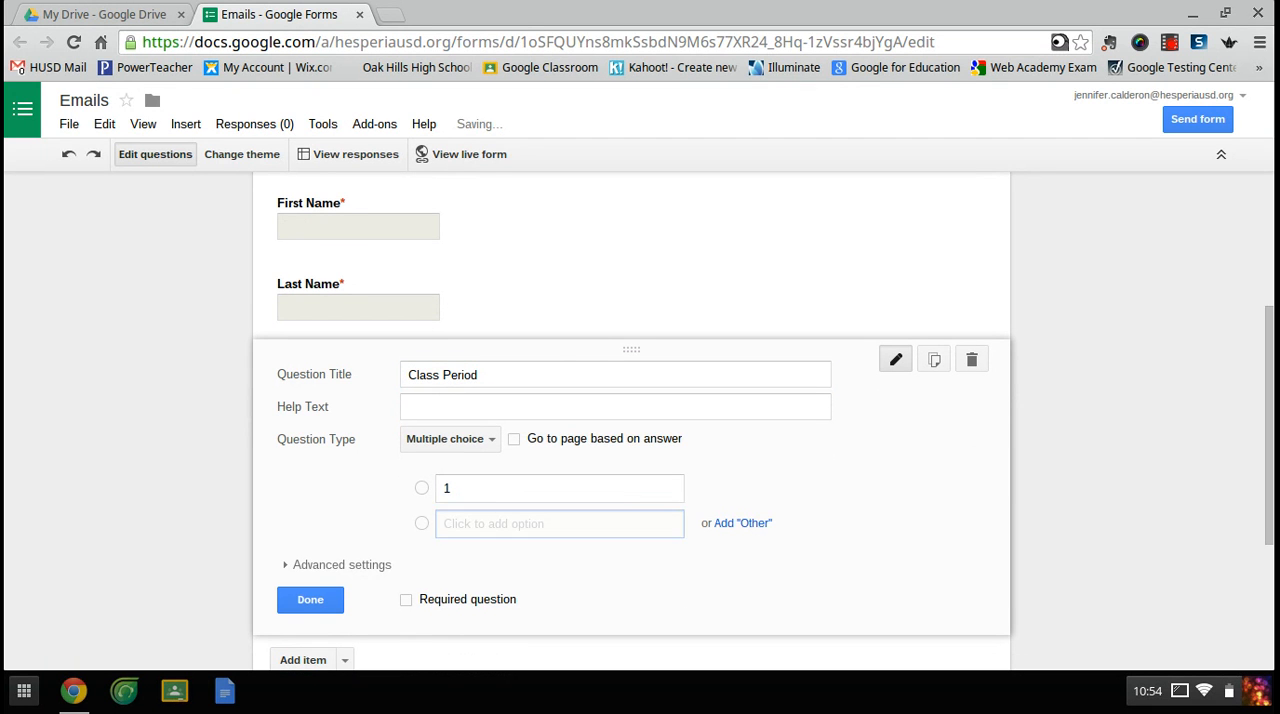
{"action": "type", "text": "2"}
{"action": "key", "text": "Return"}
{"action": "type", "text": "3"}
{"action": "key", "text": "Return"}
{"action": "type", "text": "4"}
{"action": "key", "text": "Return"}
{"action": "type", "text": "5"}
{"action": "key", "text": "Return"}
{"action": "type", "text": "6"}
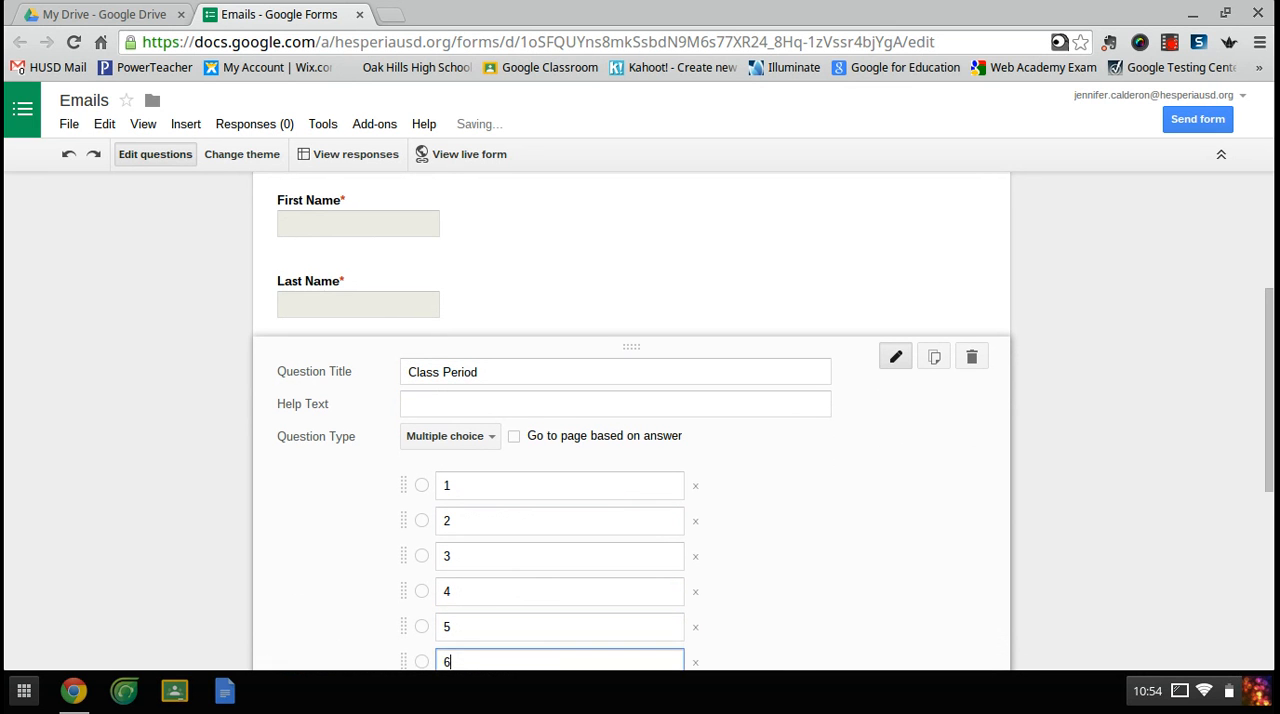
- Make the Class Period question required and finish editing it
{"action": "scroll", "coordinate": [225, 437], "scroll_direction": "down", "scroll_amount": 3}
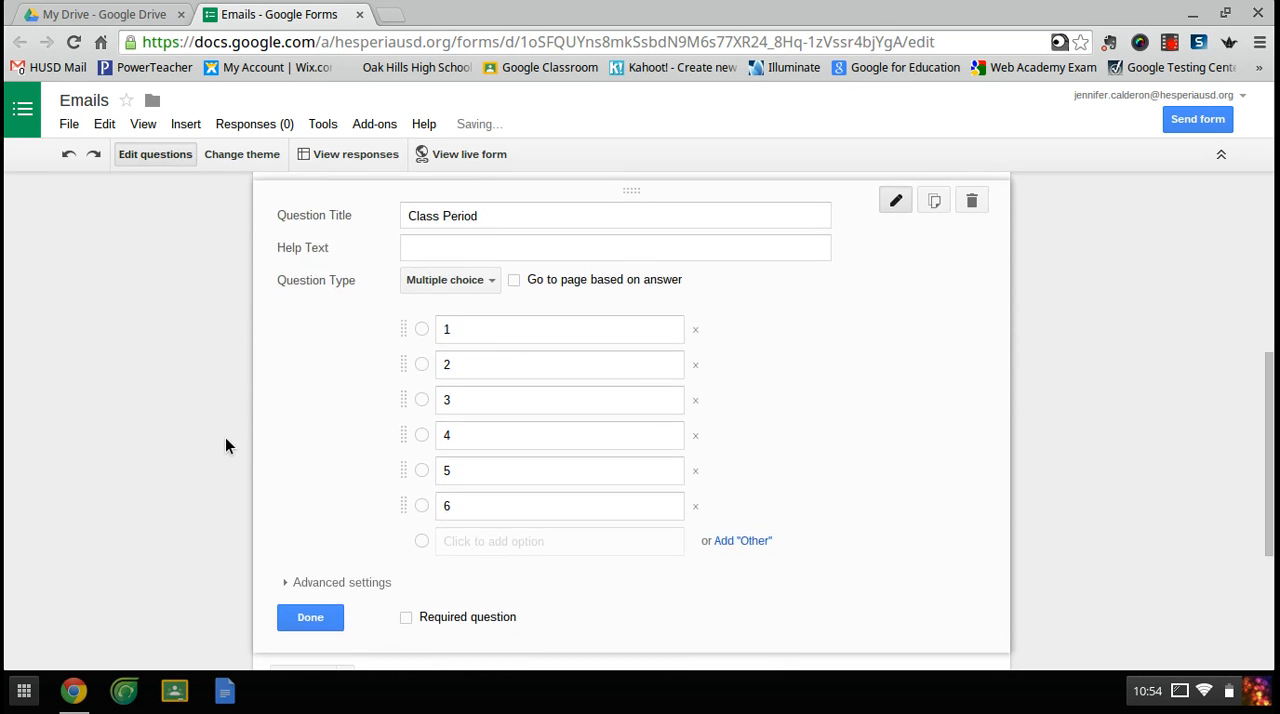
{"action": "left_click", "coordinate": [405, 617]}
{"action": "left_click", "coordinate": [328, 618]}
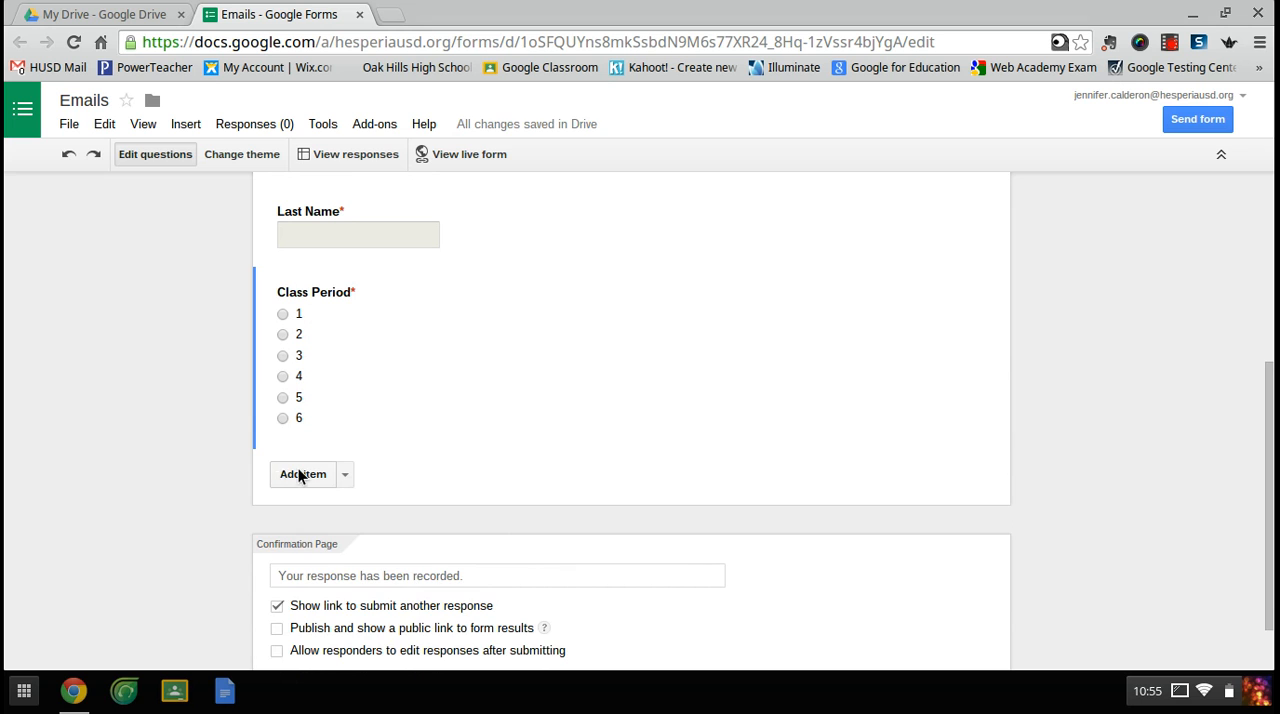
- Add a new question titled Primary Email Address below Class Period
{"action": "left_click", "coordinate": [300, 474]}
{"action": "type", "text": "E"}
{"action": "key", "text": "BackSpace"}
{"action": "type", "text": "Primary Email Addree"}
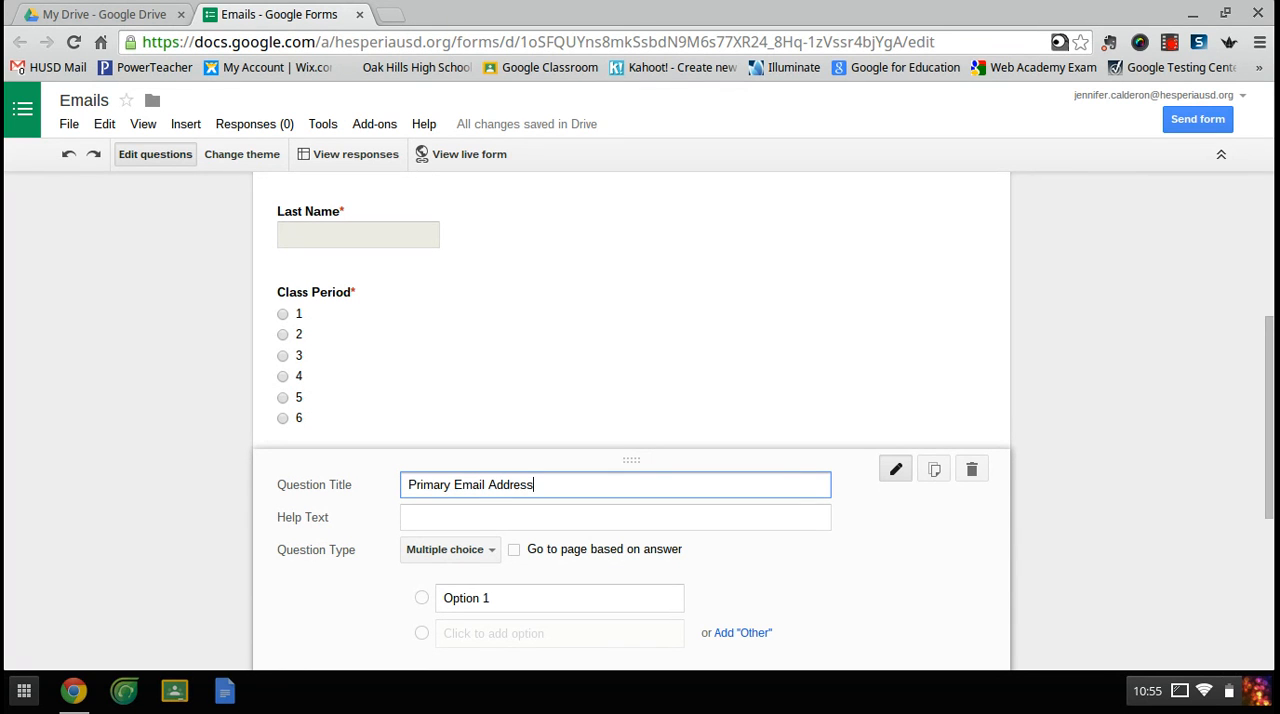
{"action": "left_click", "coordinate": [500, 517]}
{"action": "type", "text": "ID"}
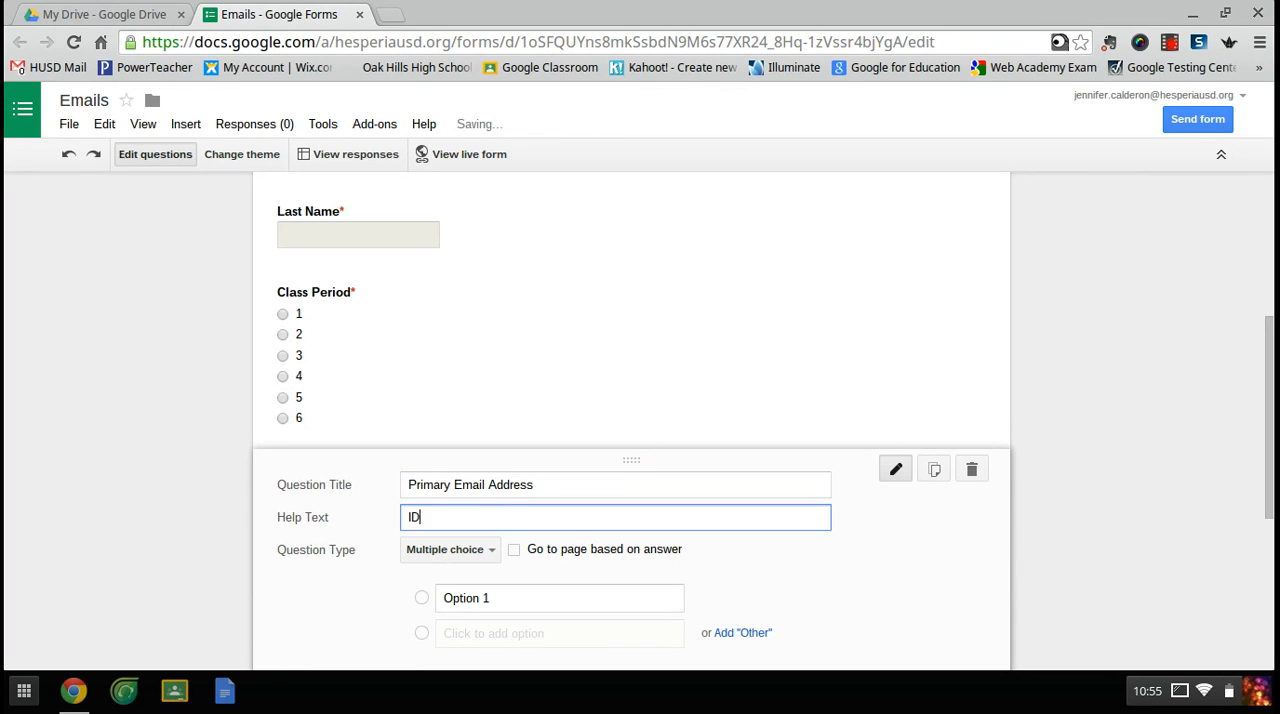
{"action": "type", "text": "#@husdstudent.com"}
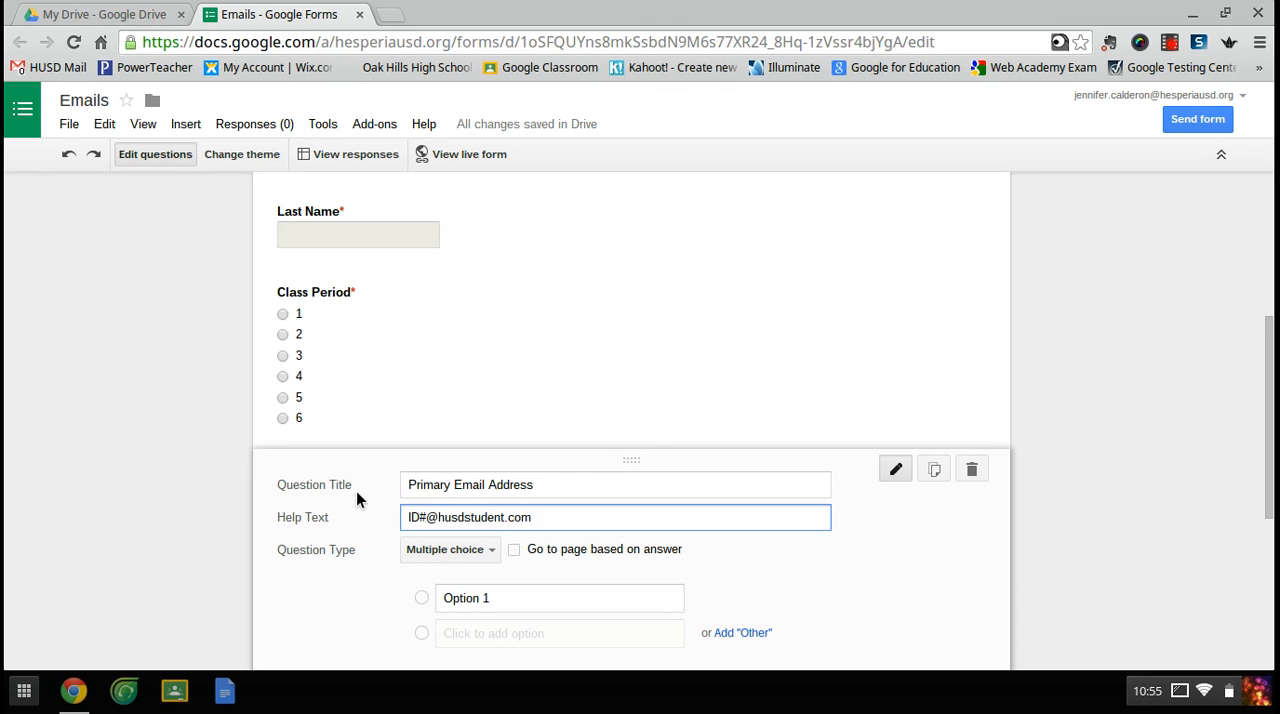
- Set the Primary Email Address question to the Text type, make it required and finish editing it
{"action": "left_click", "coordinate": [440, 549]}
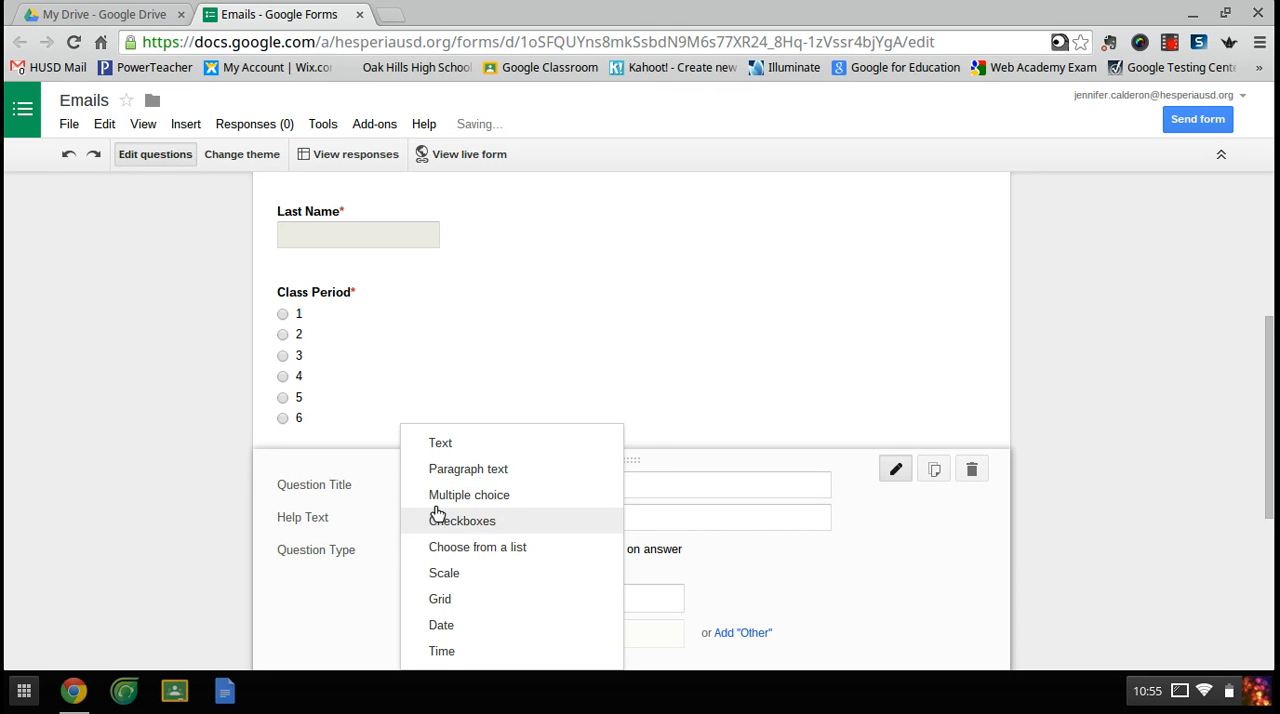
{"action": "left_click", "coordinate": [461, 450]}
{"action": "scroll", "coordinate": [147, 501], "scroll_direction": "down", "scroll_amount": 2}
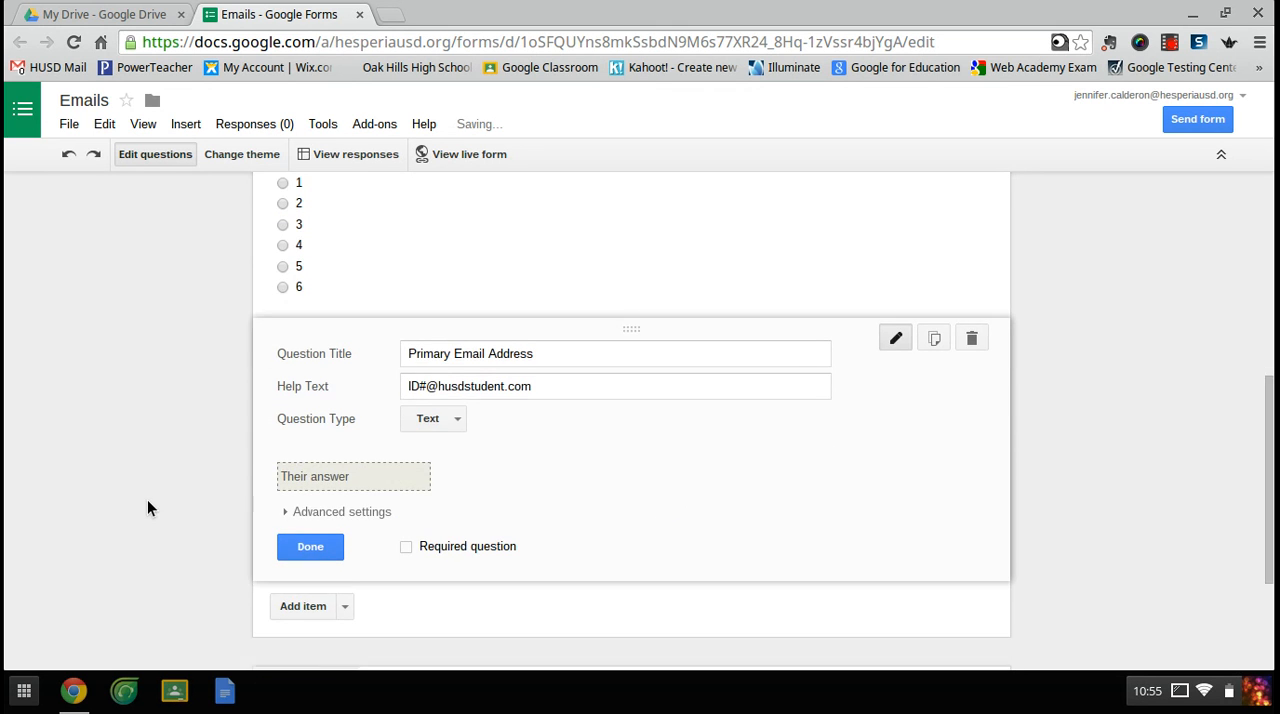
{"action": "left_click", "coordinate": [406, 542]}
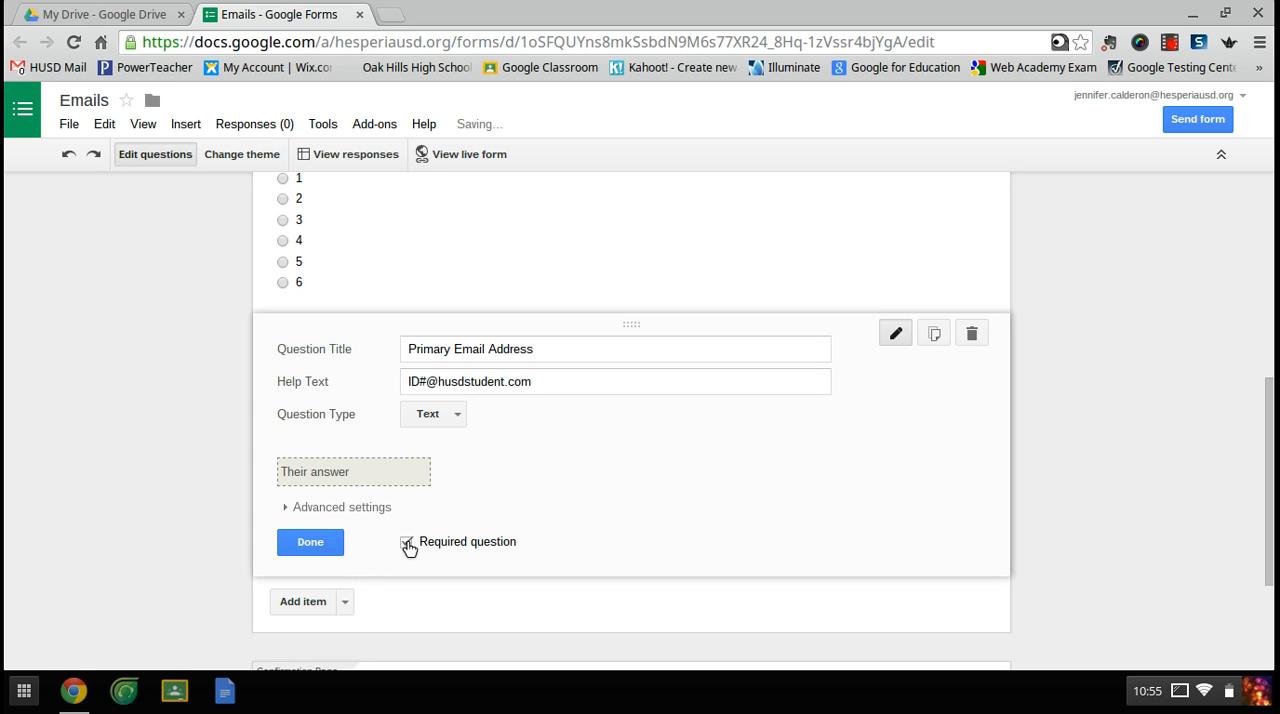
{"action": "left_click", "coordinate": [310, 549]}
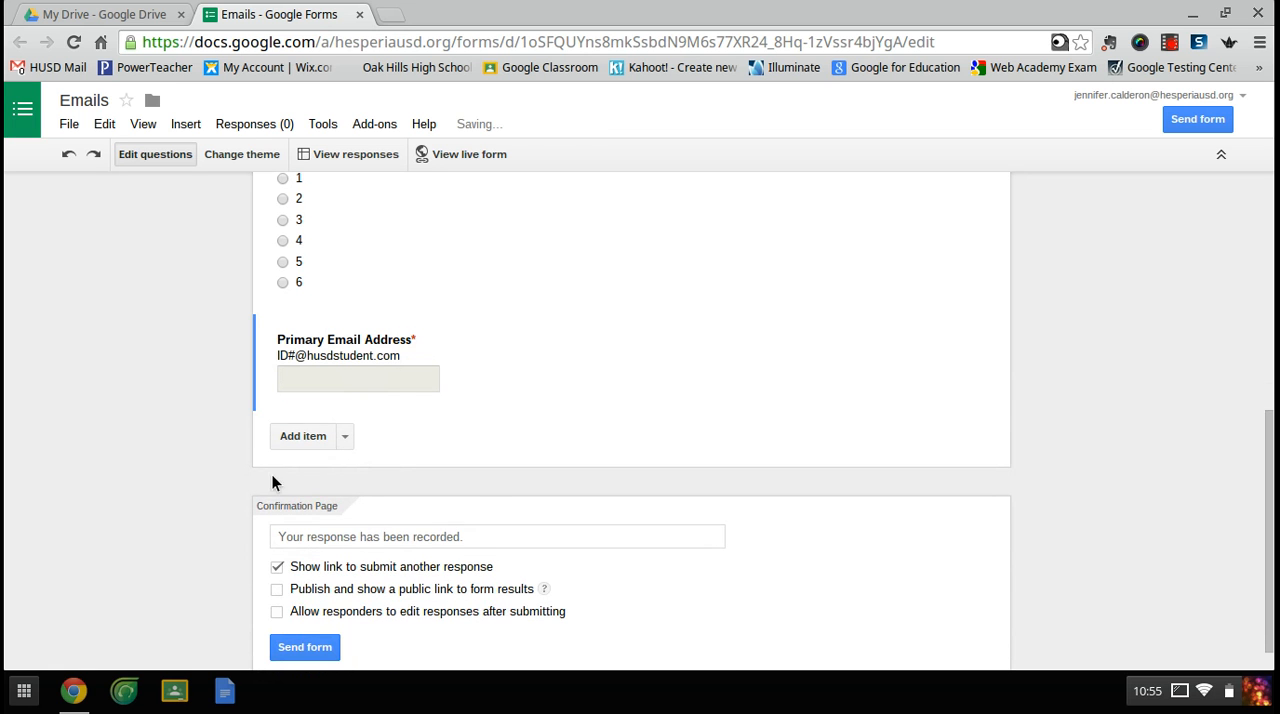
- Add a new question titled Secondary Email Address below the primary one
{"action": "left_click", "coordinate": [297, 438]}
{"action": "type", "text": "Secondary Email"}
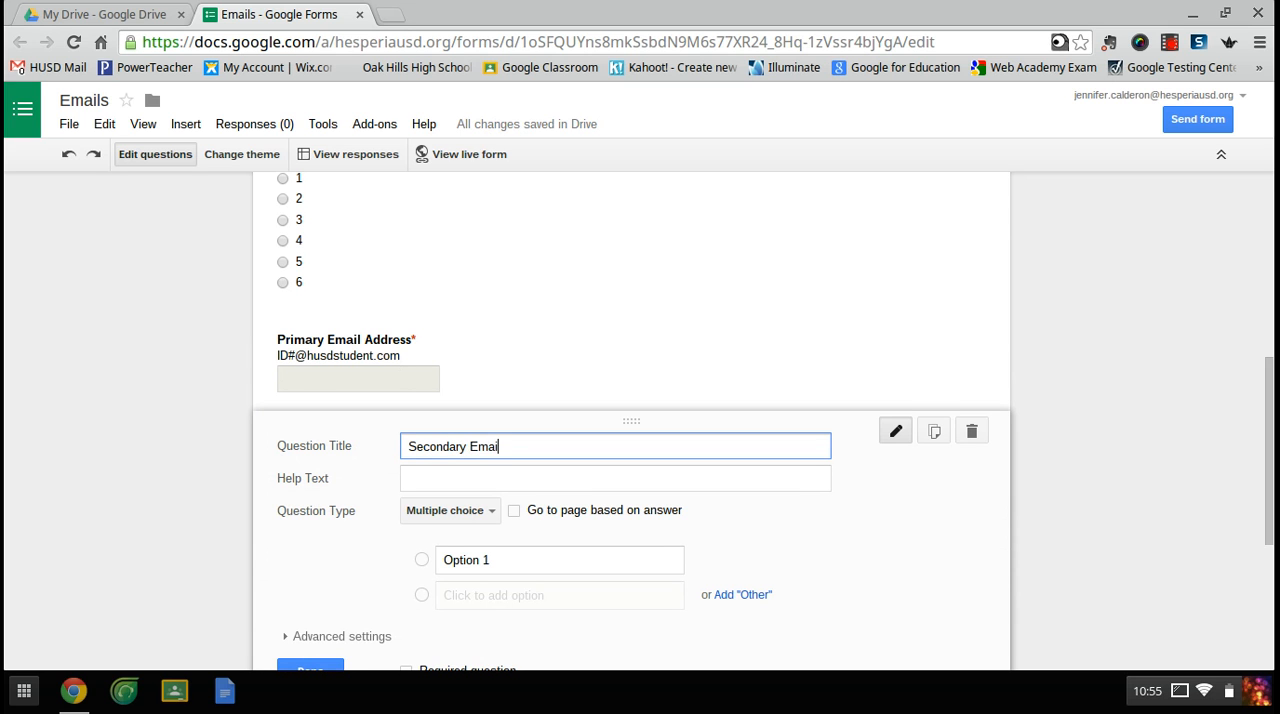
{"action": "type", "text": " Address"}
{"action": "left_click", "coordinate": [409, 476]}
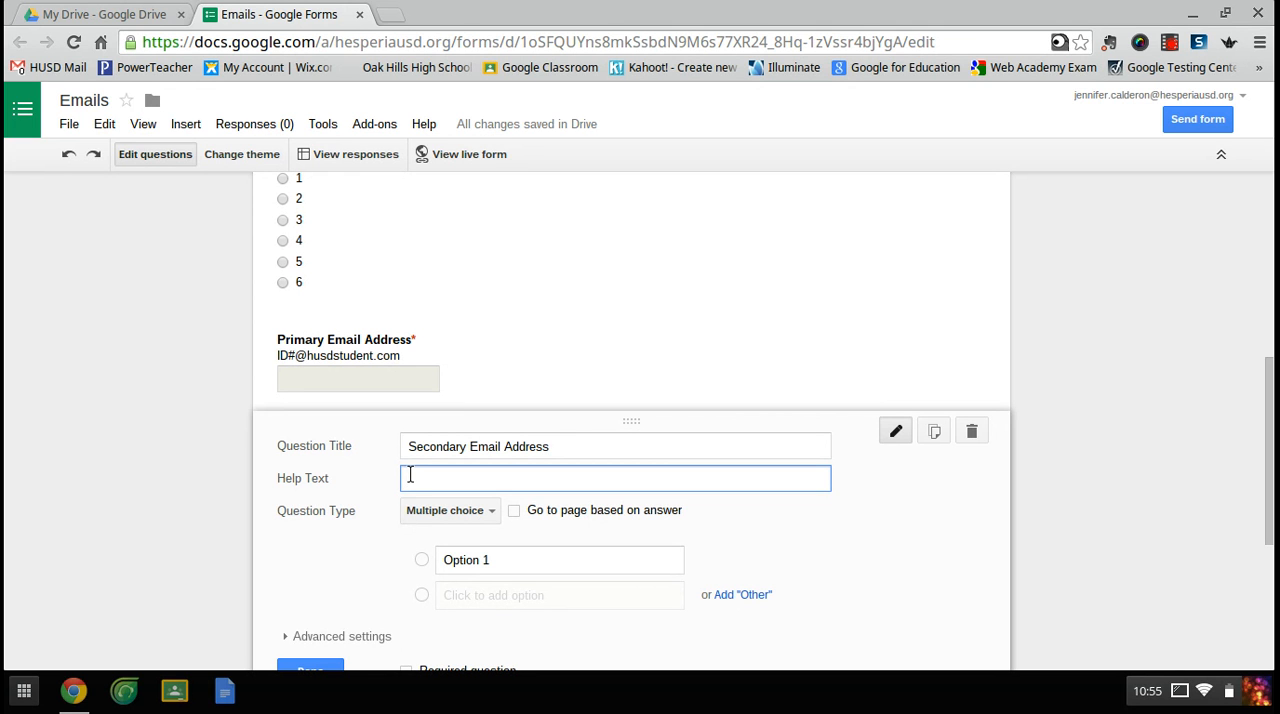
{"action": "type", "text": "First Name."}
{"action": "key", "text": "BackSpace"}
{"action": "key", "text": "BackSpace"}
{"action": "key", "text": "BackSpace"}
{"action": "key", "text": "BackSpace"}
{"action": "key", "text": "BackSpace"}
{"action": "key", "text": "BackSpace"}
{"action": "type", "text": "Name.LastName"}
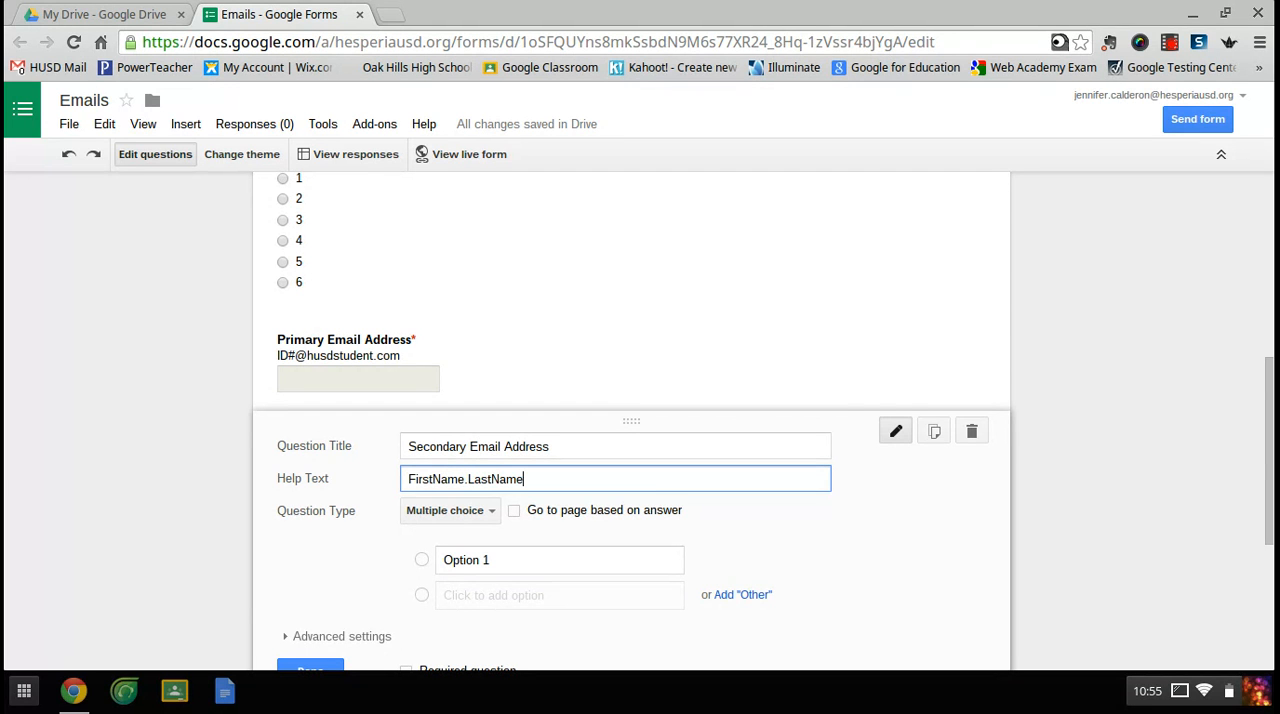
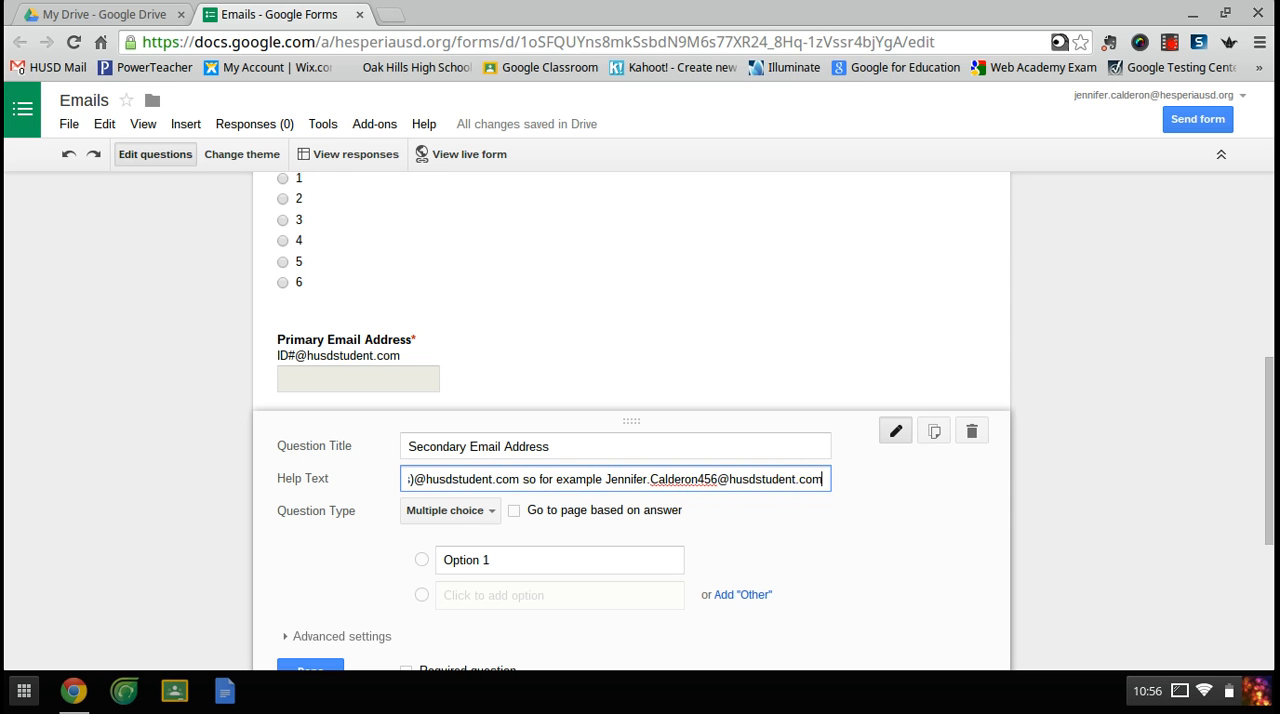
- Set the Secondary Email Address question to the Text type, make it required and finish editing it
{"action": "left_click", "coordinate": [473, 512]}
{"action": "left_click", "coordinate": [506, 443]}
{"action": "scroll", "coordinate": [314, 500], "scroll_direction": "down", "scroll_amount": 3}
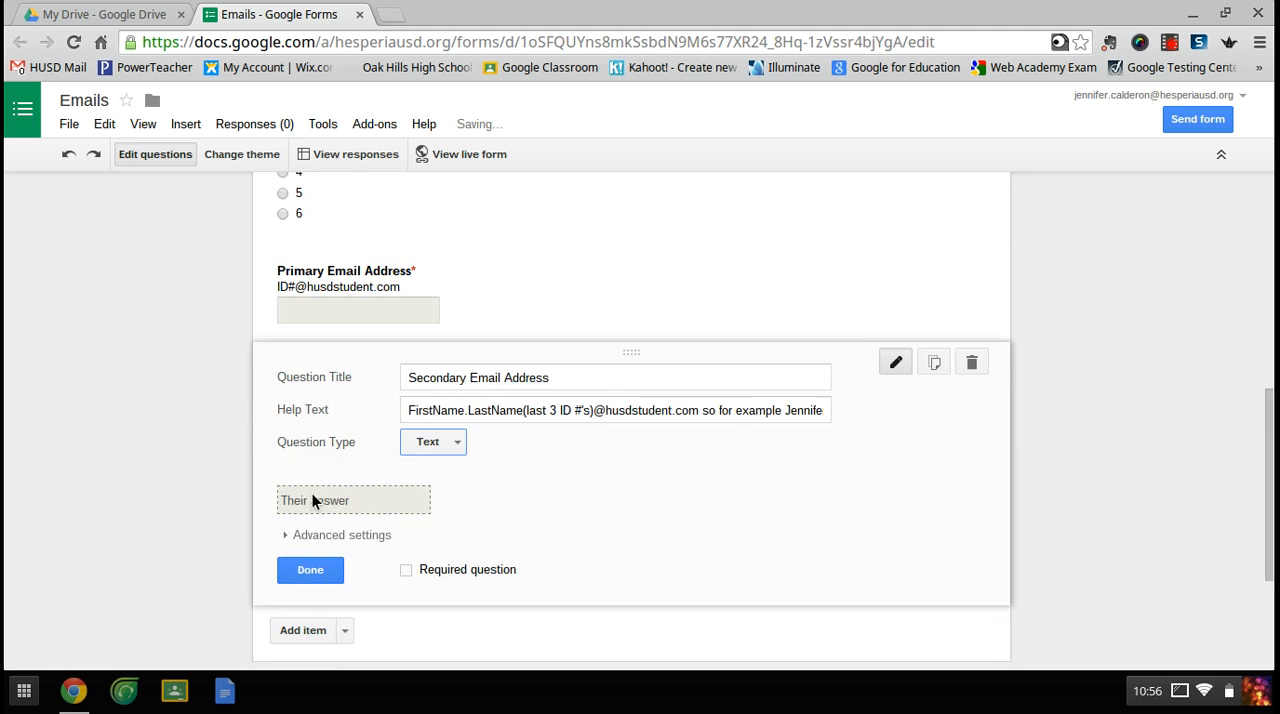
{"action": "left_click", "coordinate": [406, 490]}
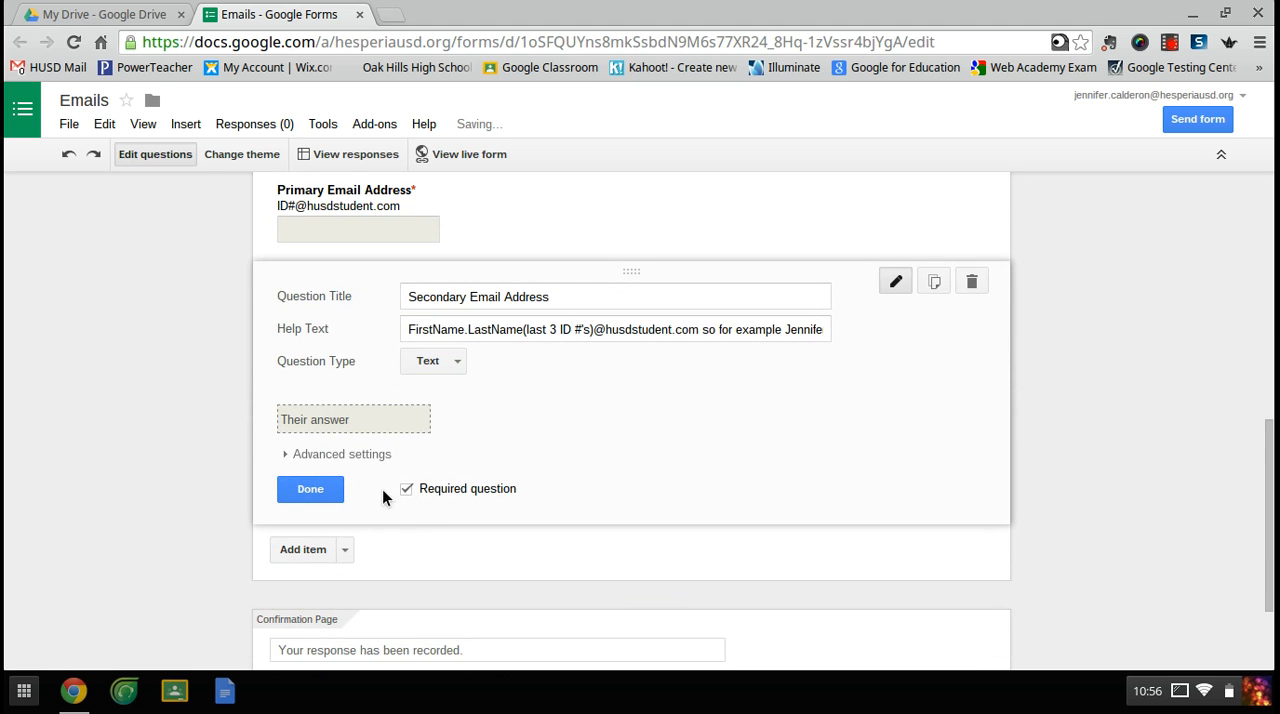
{"action": "left_click", "coordinate": [330, 486]}
- Review the form's questions and view its response spreadsheet to check the column headings, closing the spreadsheet to return to the form
{"action": "scroll", "coordinate": [155, 318], "scroll_direction": "up", "scroll_amount": 4}
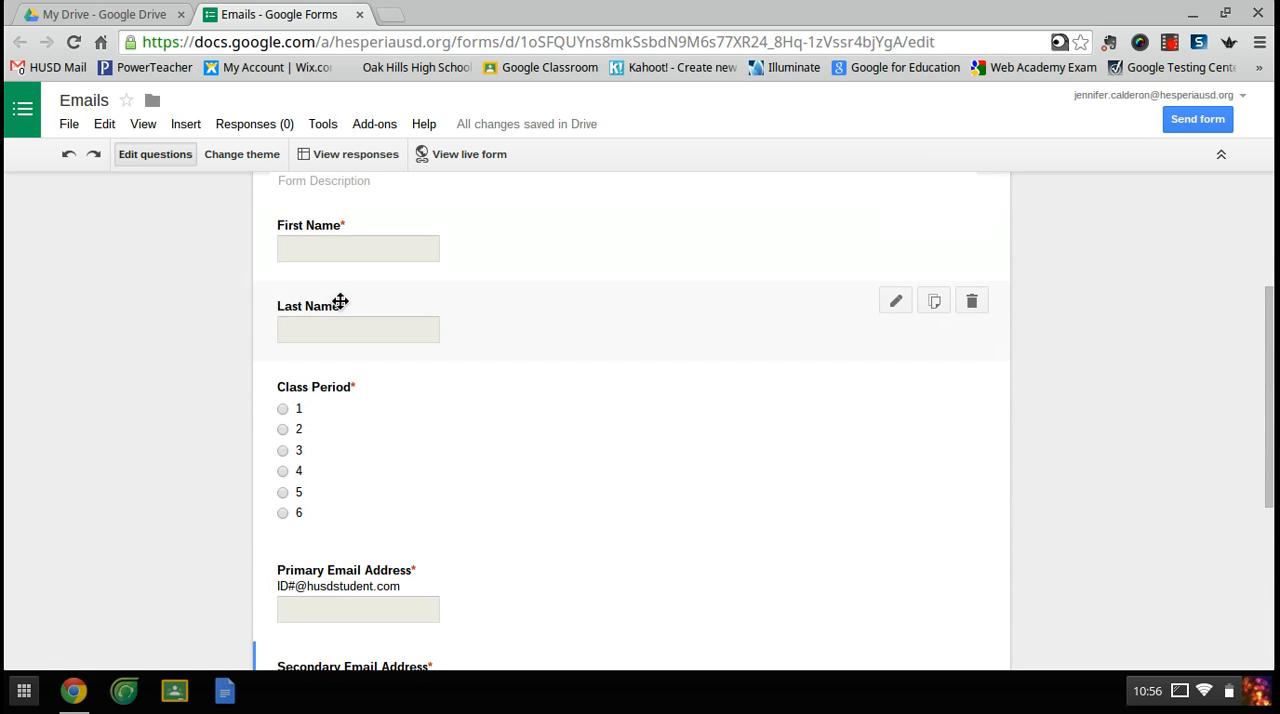
{"action": "scroll", "coordinate": [323, 405], "scroll_direction": "down", "scroll_amount": 3}
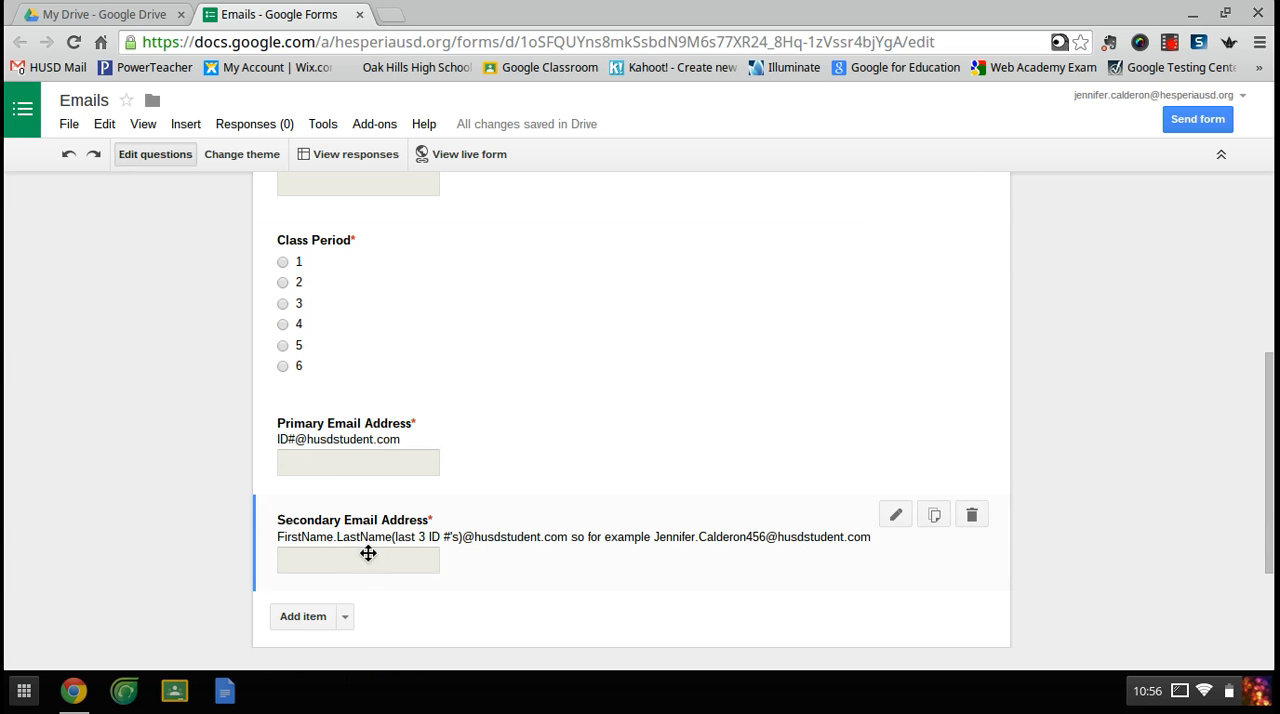
{"action": "scroll", "coordinate": [200, 435], "scroll_direction": "up", "scroll_amount": 3}
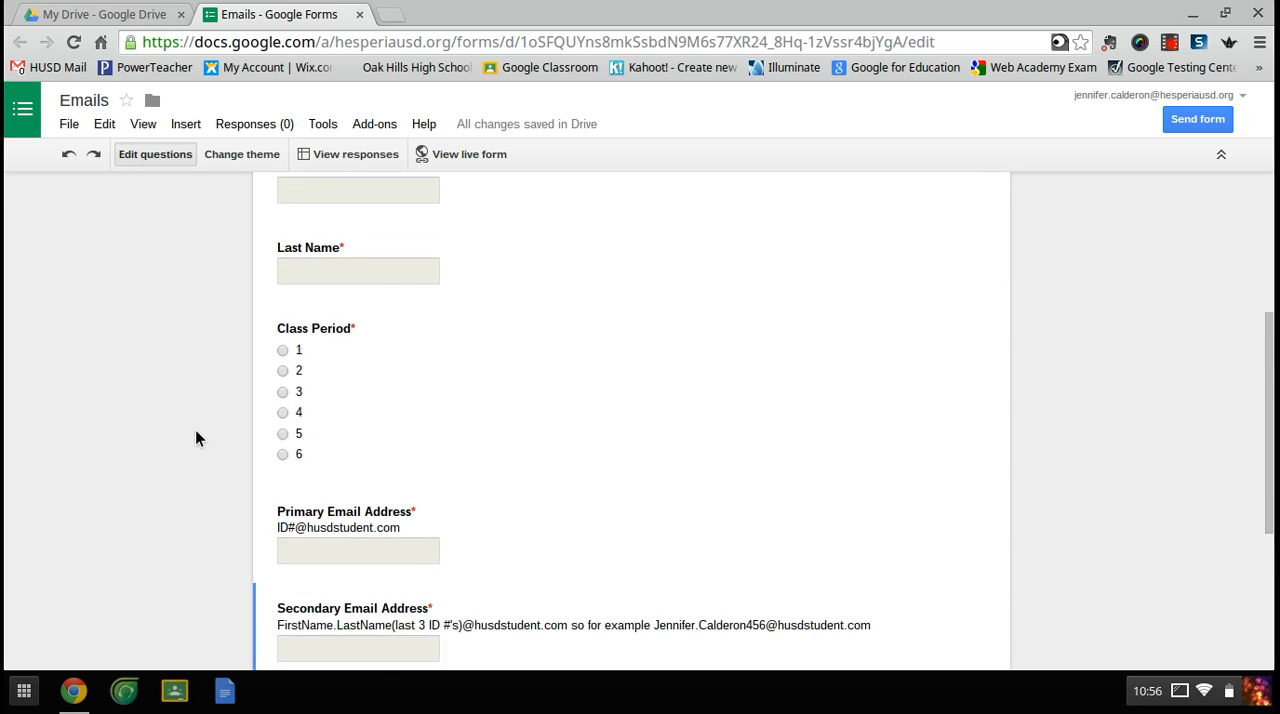
{"action": "scroll", "coordinate": [195, 437], "scroll_direction": "down", "scroll_amount": 4}
{"action": "scroll", "coordinate": [195, 437], "scroll_direction": "up", "scroll_amount": 6}
{"action": "scroll", "coordinate": [195, 437], "scroll_direction": "up", "scroll_amount": 3}
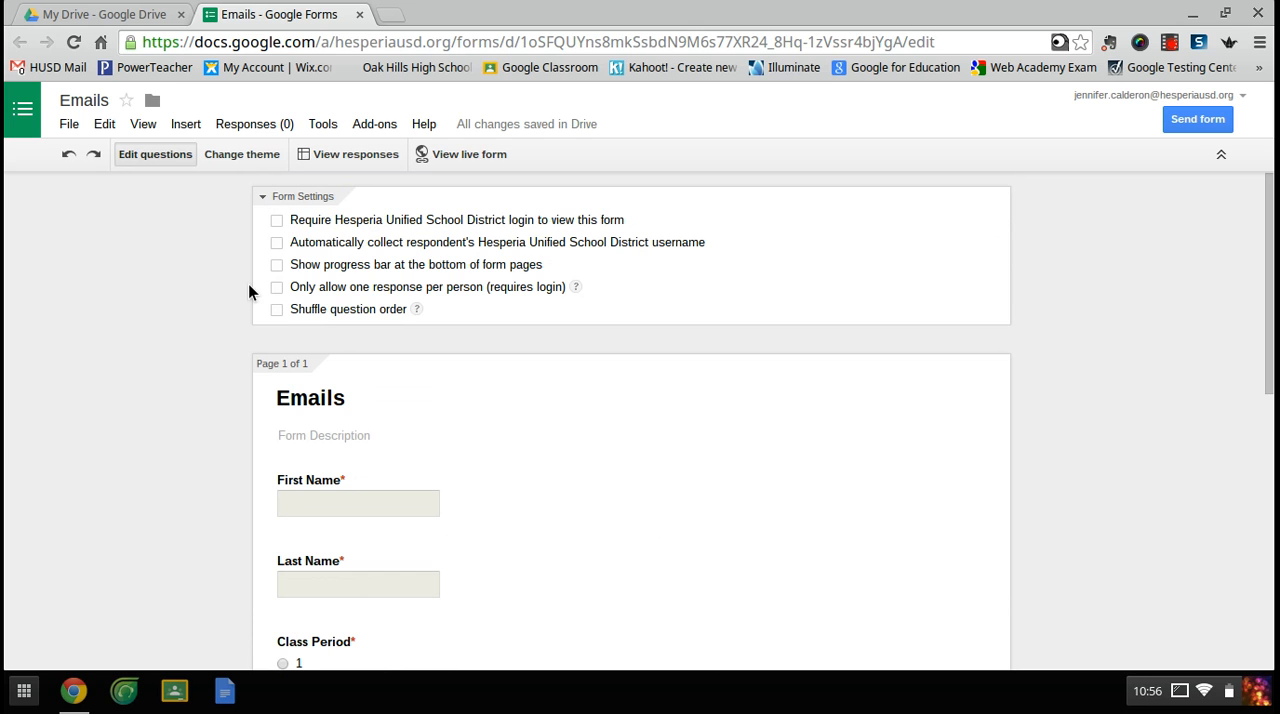
{"action": "left_click", "coordinate": [348, 155]}
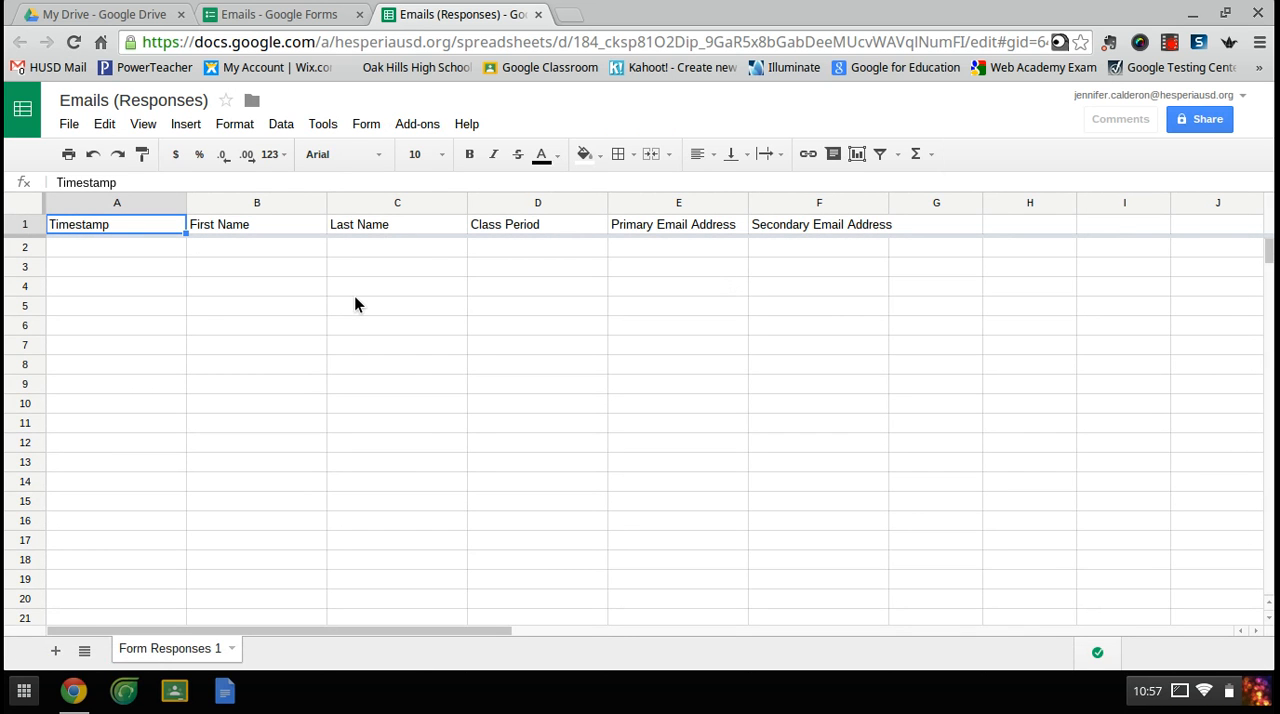
{"action": "left_click", "coordinate": [537, 14]}
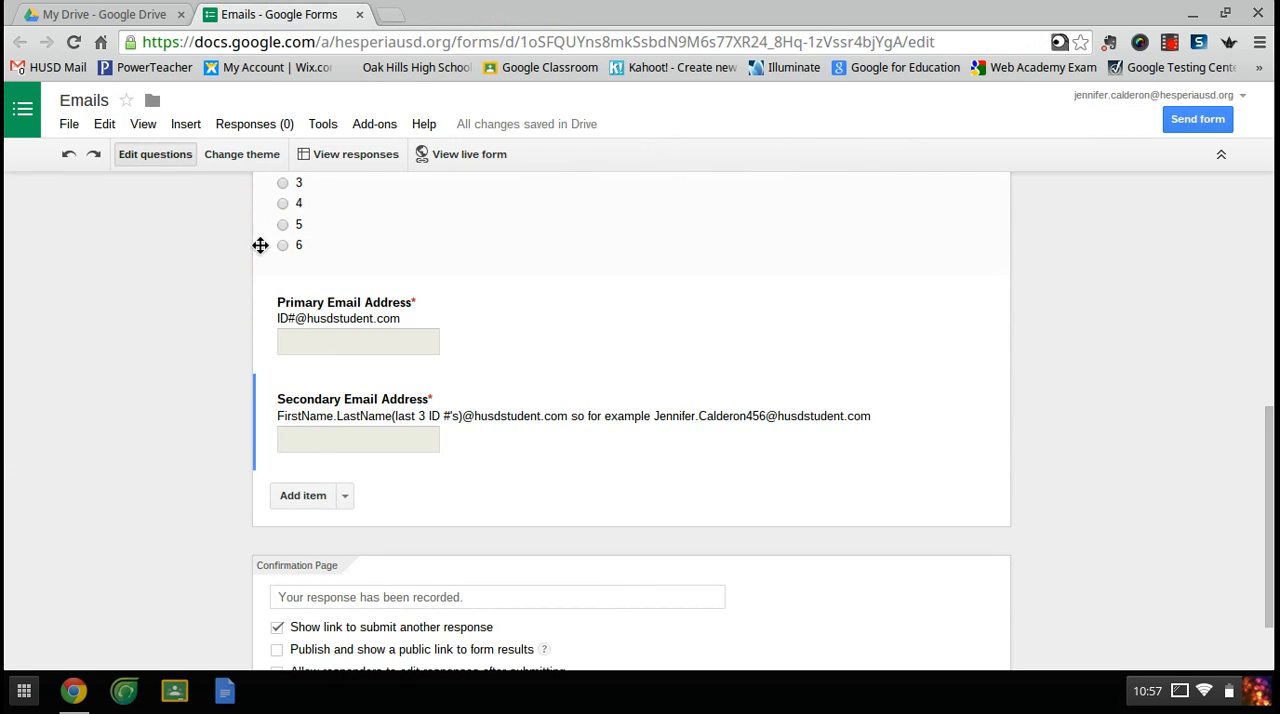
{"action": "scroll", "coordinate": [260, 245], "scroll_direction": "up", "scroll_amount": 2}
{"action": "scroll", "coordinate": [260, 245], "scroll_direction": "up", "scroll_amount": 8}
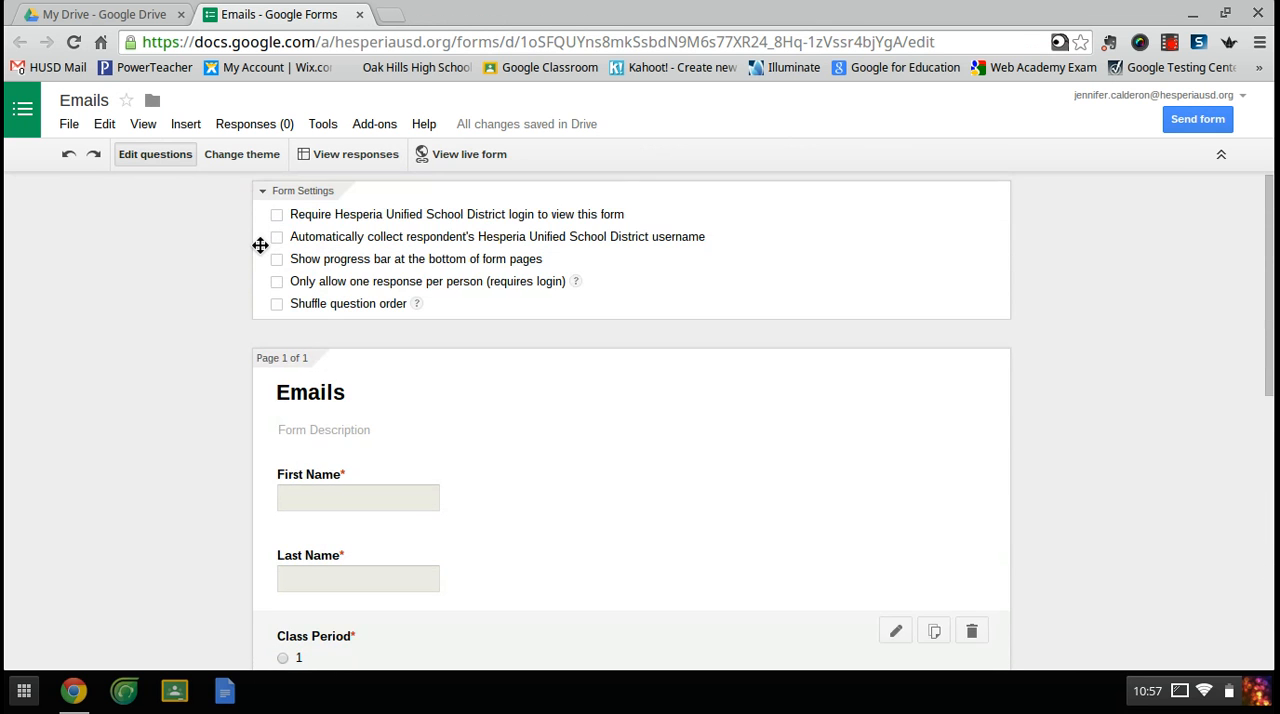